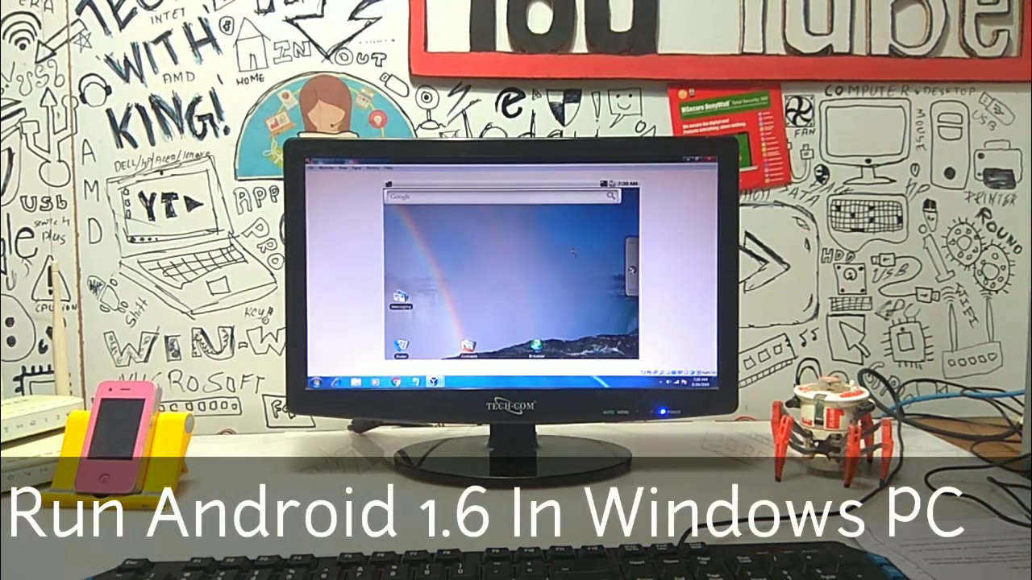
{"action": "left_click", "coordinate": [632, 269]}
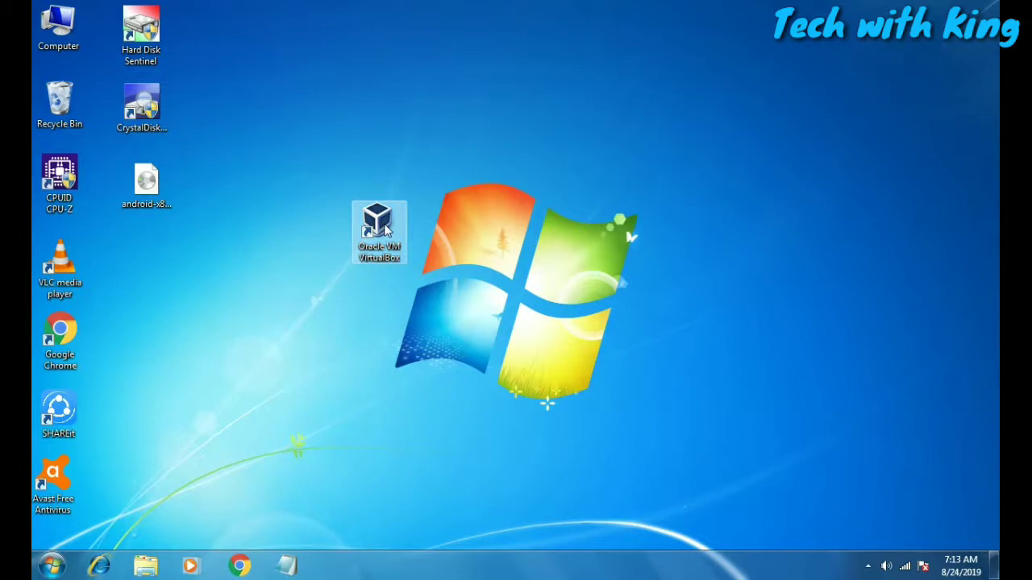
Open the Android-x86 disc image on the desktop to check its file name, and cancel the disc burner
{"action": "left_click_drag", "start_coordinate": [144, 182], "coordinate": [207, 235]}
{"action": "double_click", "coordinate": [207, 235]}
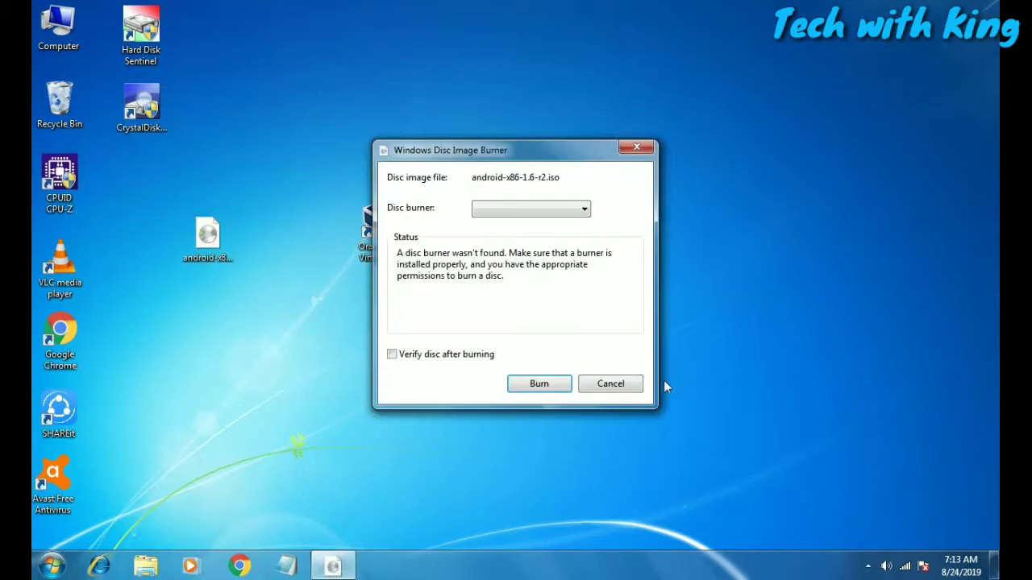
{"action": "left_click", "coordinate": [611, 384]}
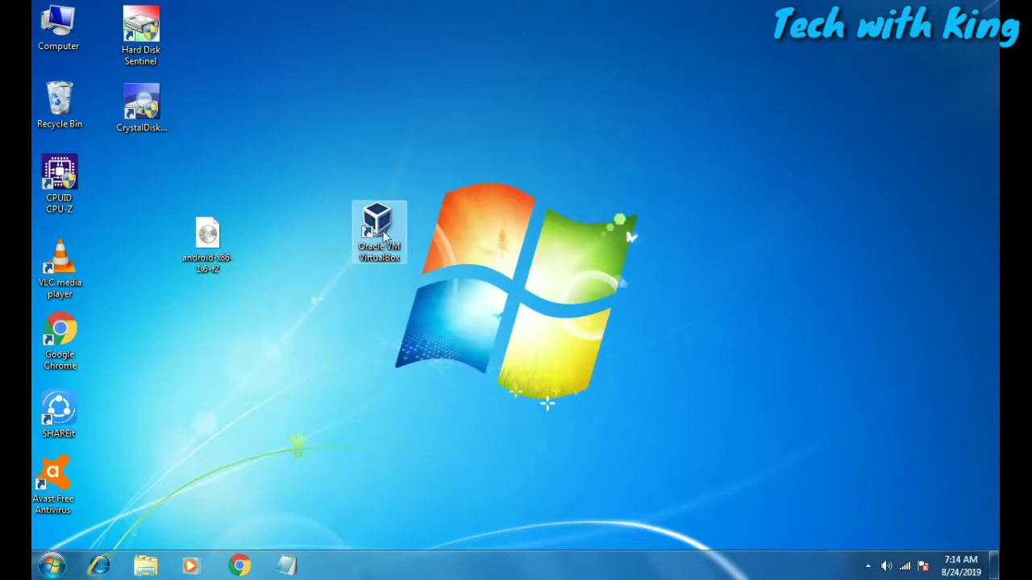
Refresh the desktop and move the android-x86-1.6-r2 disc image beside the Oracle VM VirtualBox shortcut
{"action": "right_click", "coordinate": [512, 184]}
{"action": "left_click", "coordinate": [552, 228]}
{"action": "left_click_drag", "start_coordinate": [184, 223], "coordinate": [283, 242]}
{"action": "left_click_drag", "start_coordinate": [196, 259], "coordinate": [295, 258]}
{"action": "left_click_drag", "start_coordinate": [418, 193], "coordinate": [252, 268]}
{"action": "left_click", "coordinate": [252, 267]}
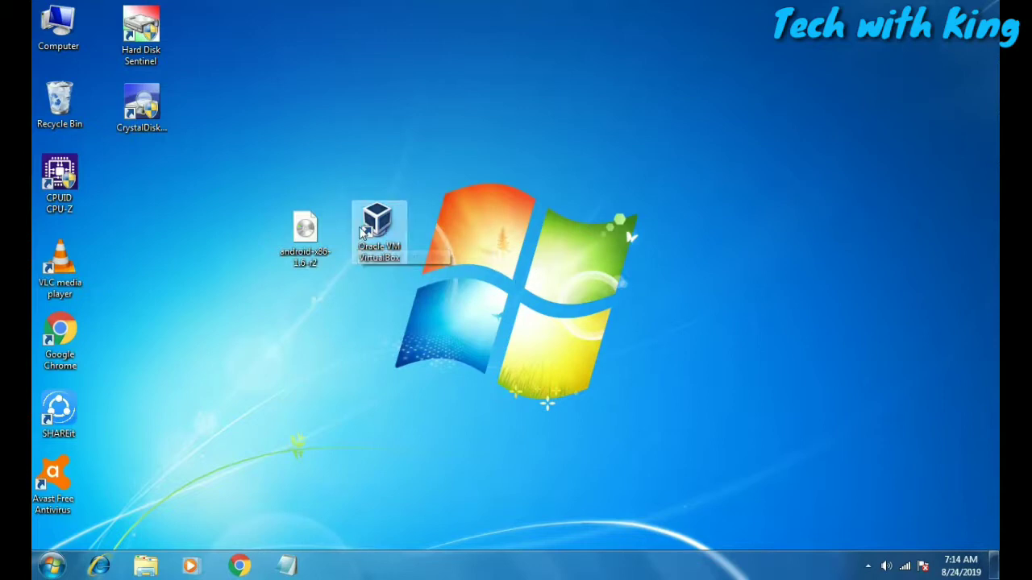
Launch Oracle VM VirtualBox and keep its manager in a normal-sized window
{"action": "left_click", "coordinate": [387, 225]}
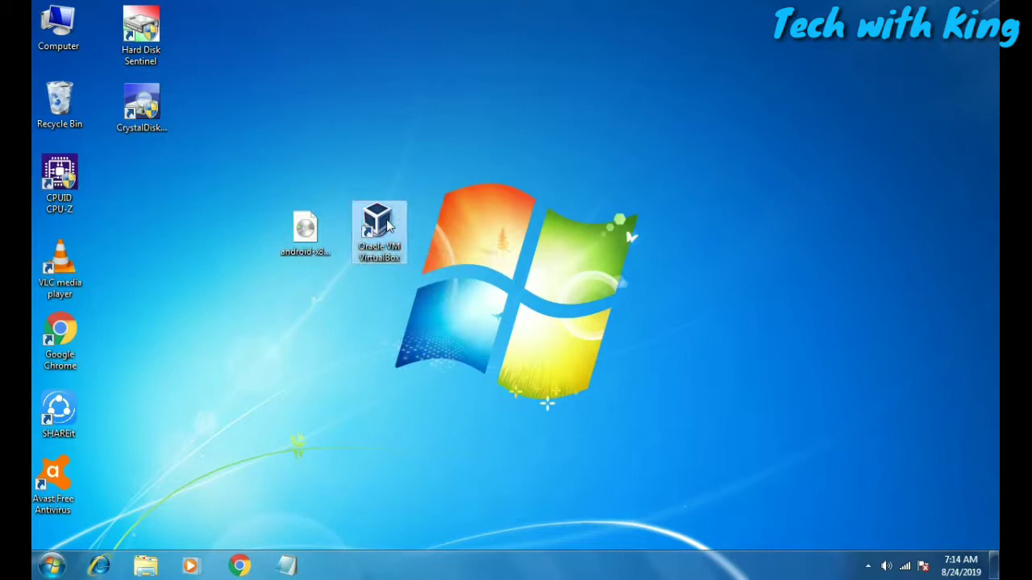
{"action": "double_click", "coordinate": [387, 225]}
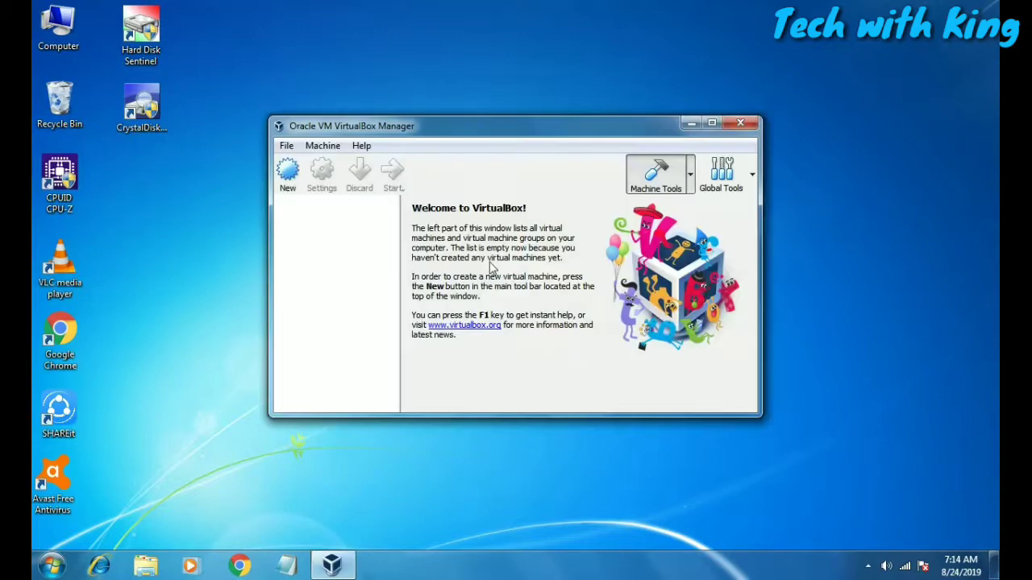
{"action": "double_click", "coordinate": [605, 122]}
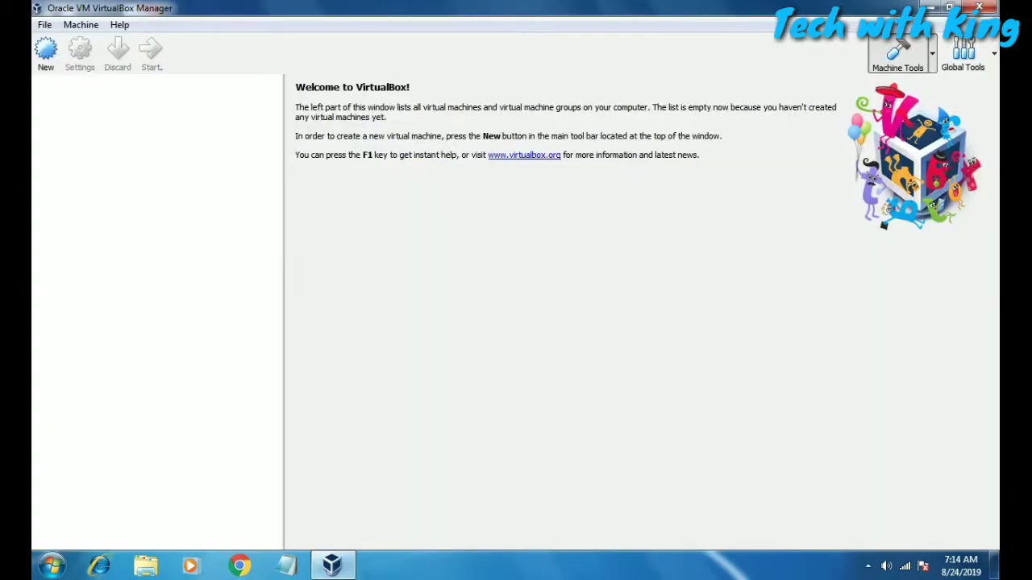
{"action": "key", "text": "super+Down"}
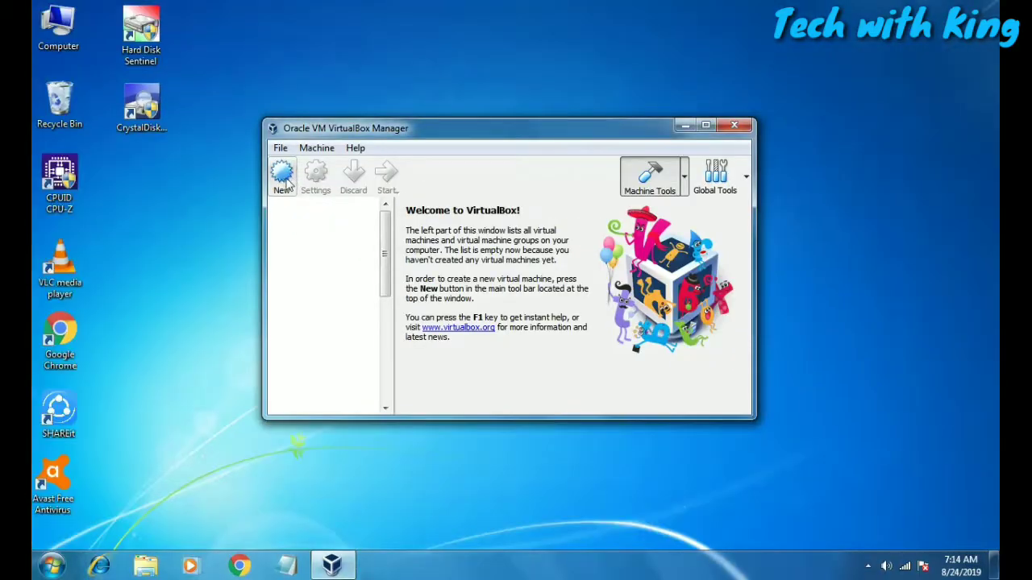
Begin creating a new virtual machine in expert mode and name it android 1.6
{"action": "left_click", "coordinate": [282, 184]}
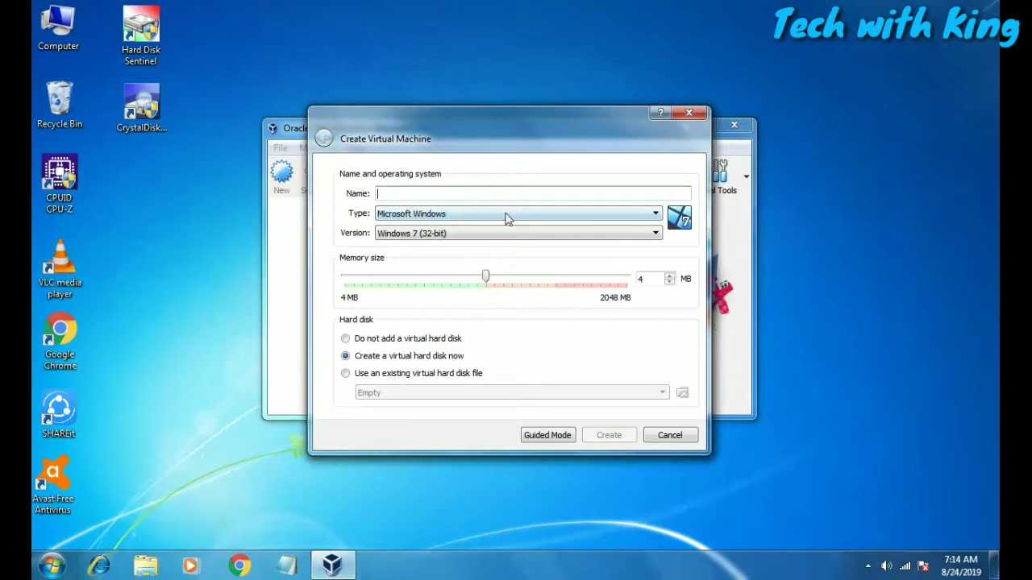
{"action": "left_click", "coordinate": [560, 433]}
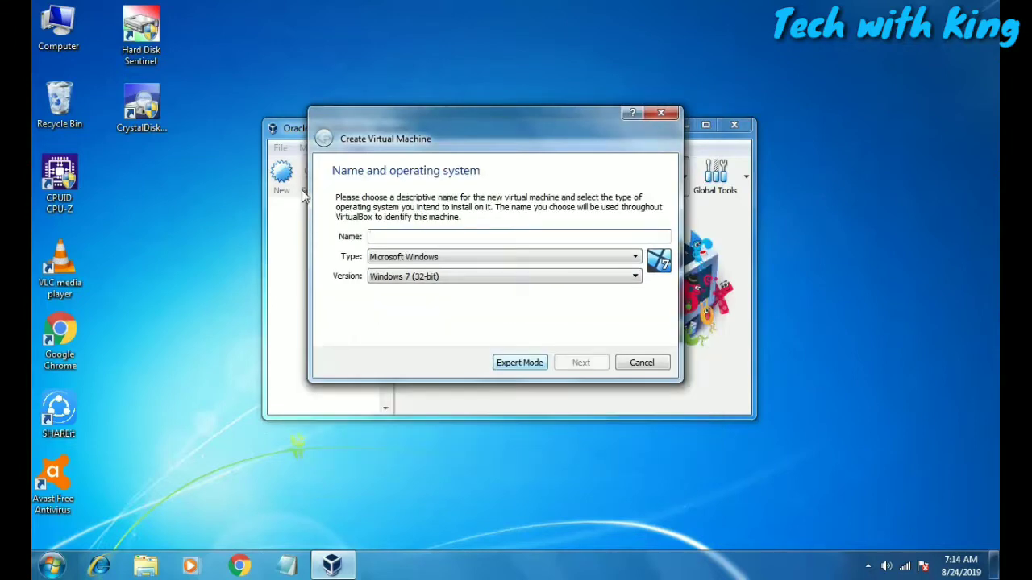
{"action": "left_click", "coordinate": [517, 364]}
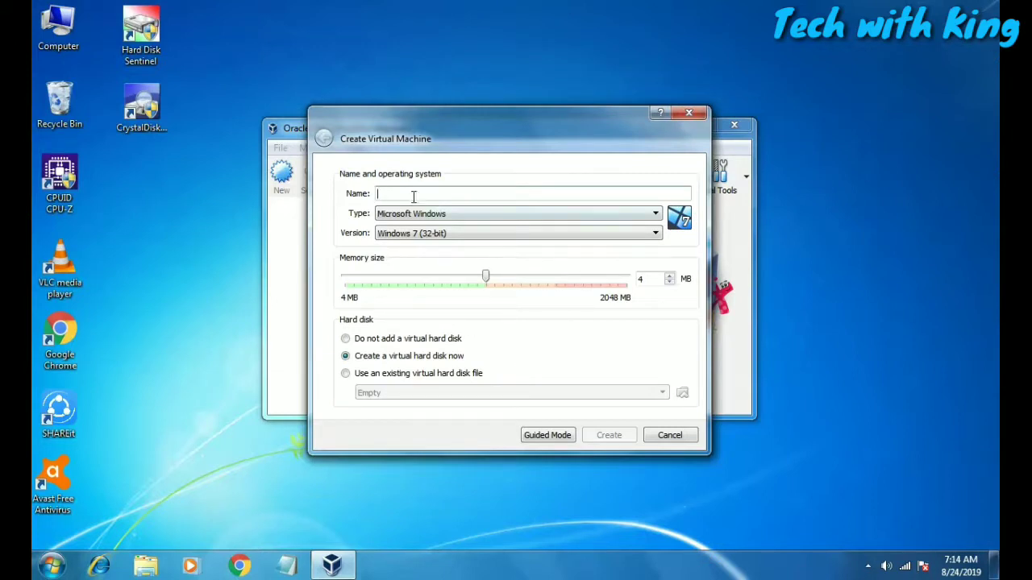
{"action": "left_click", "coordinate": [413, 196]}
{"action": "type", "text": "android 1.6"}
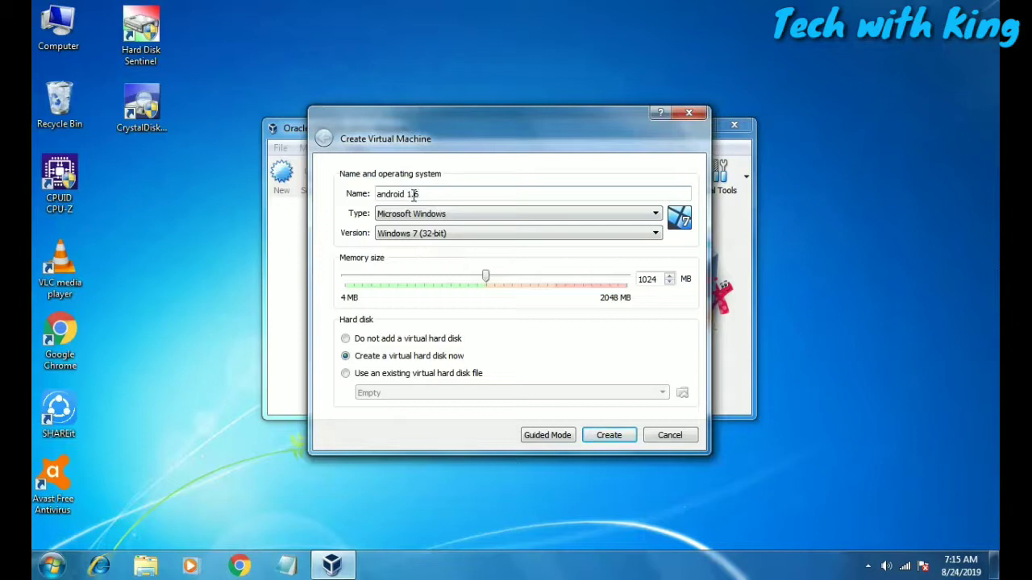
Set the virtual machine's operating system type to Other and its version to Other/Unknown
{"action": "left_click", "coordinate": [565, 216]}
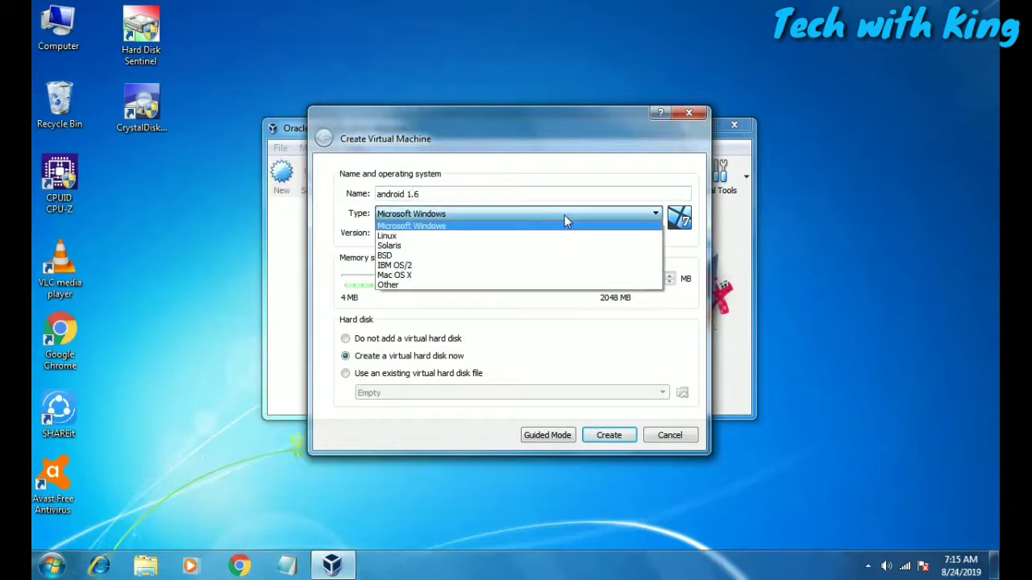
{"action": "left_click", "coordinate": [569, 286]}
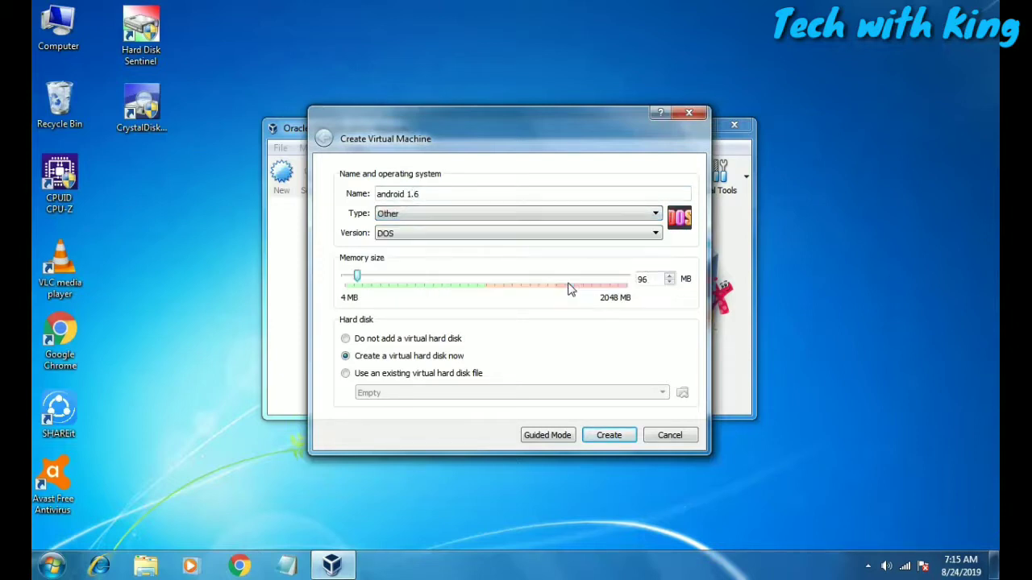
{"action": "left_click", "coordinate": [468, 239]}
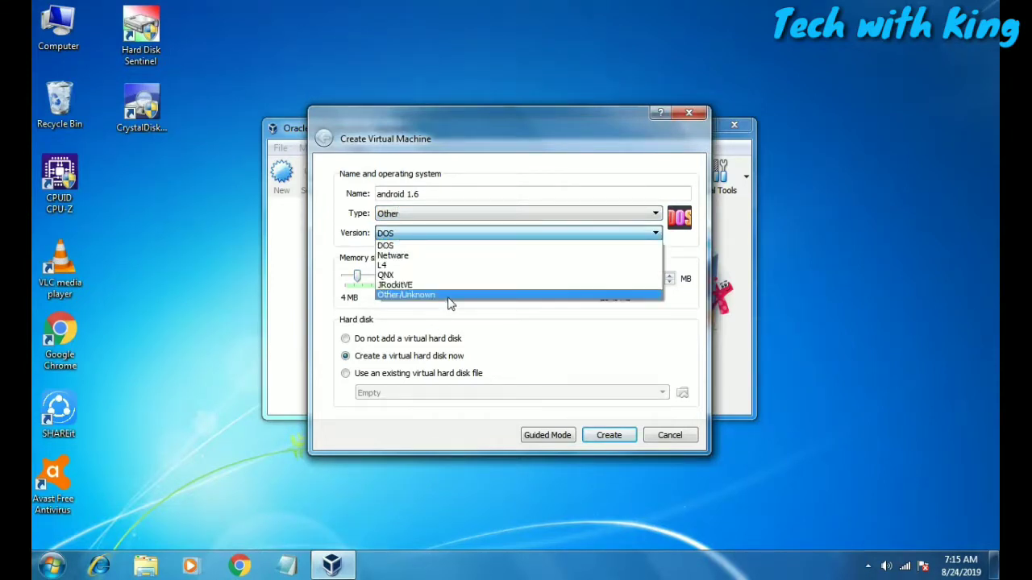
{"action": "left_click", "coordinate": [450, 302]}
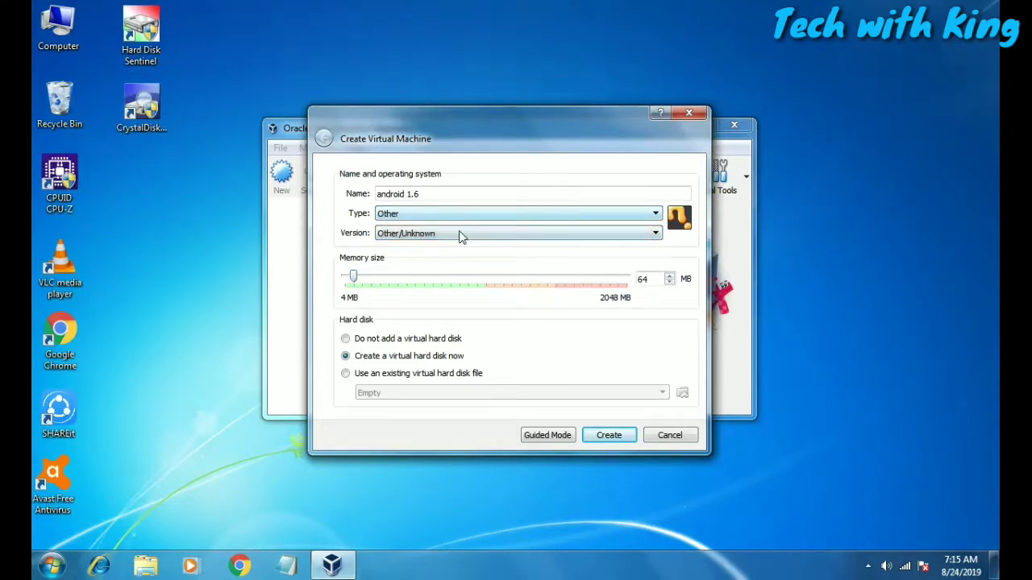
Raise the memory size to about the middle of its range and create the machine without a virtual hard disk
{"action": "left_click", "coordinate": [484, 279]}
{"action": "left_click", "coordinate": [486, 278]}
{"action": "left_click", "coordinate": [486, 278]}
{"action": "left_click", "coordinate": [346, 339]}
{"action": "left_click", "coordinate": [606, 435]}
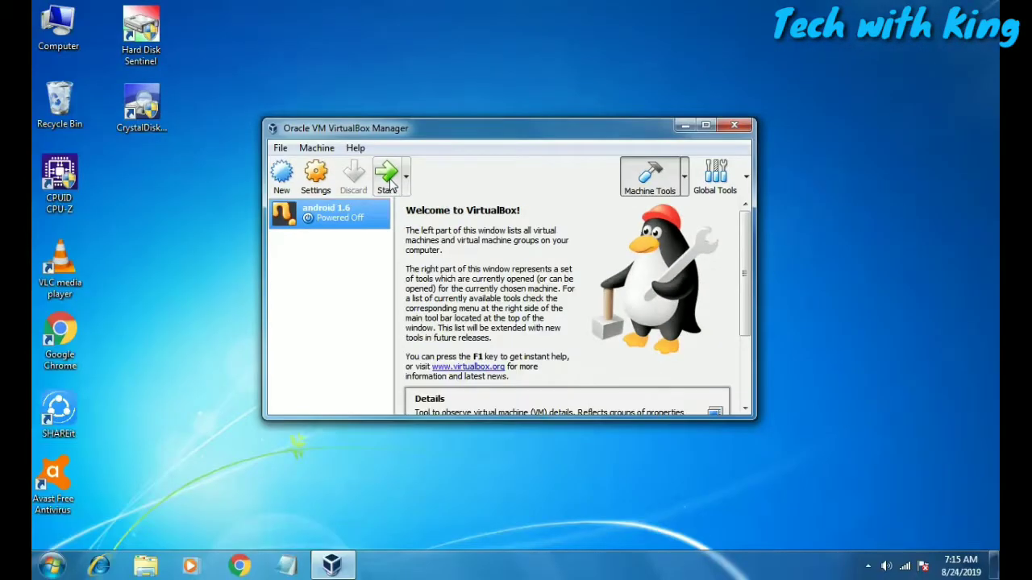
Start the android 1.6 machine with android-x86-1.6-r2.iso from the android iso folder as its start-up disk
{"action": "left_click", "coordinate": [394, 190]}
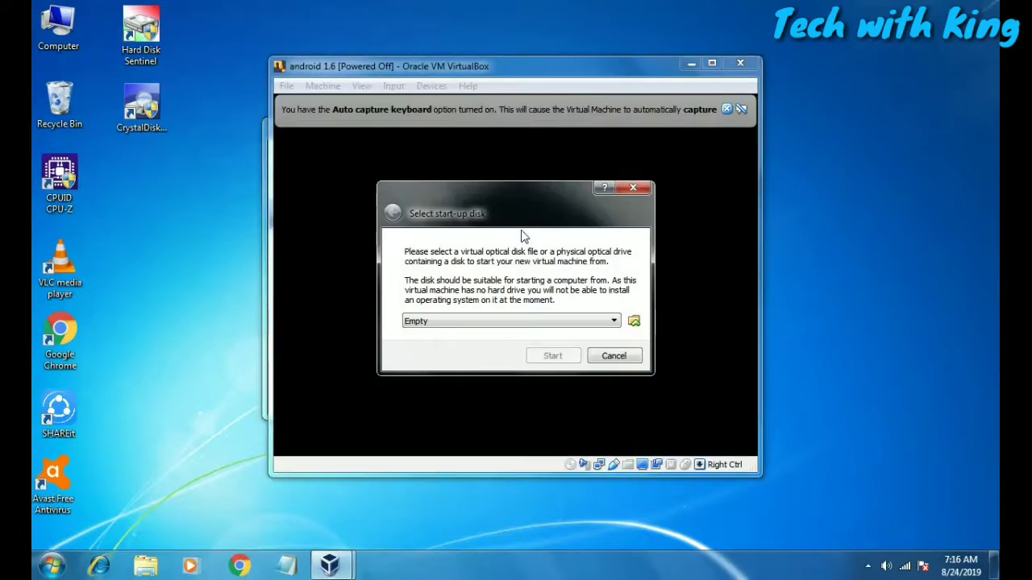
{"action": "left_click", "coordinate": [612, 323]}
{"action": "left_click", "coordinate": [611, 323]}
{"action": "left_click", "coordinate": [634, 323]}
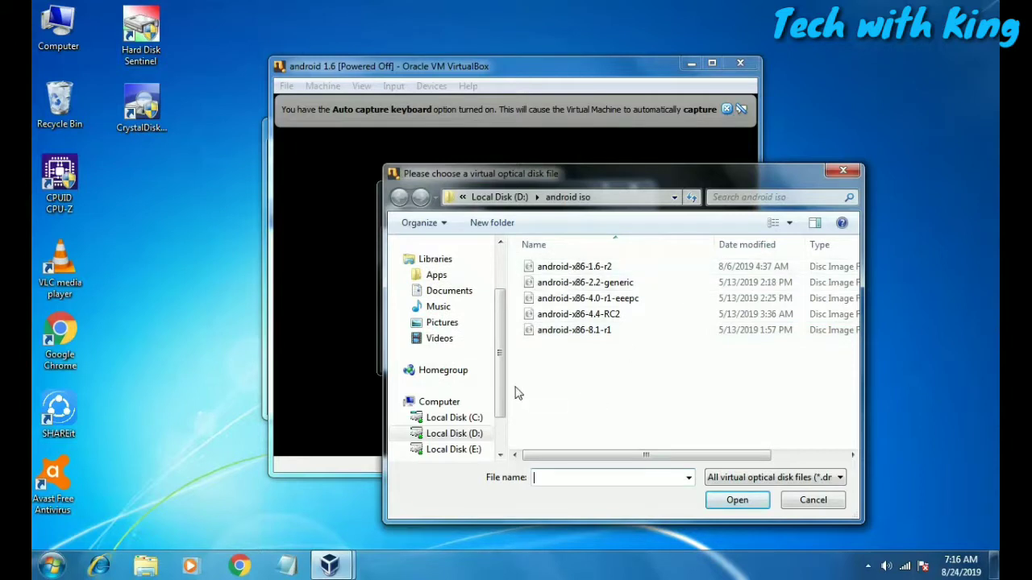
{"action": "left_click", "coordinate": [599, 268]}
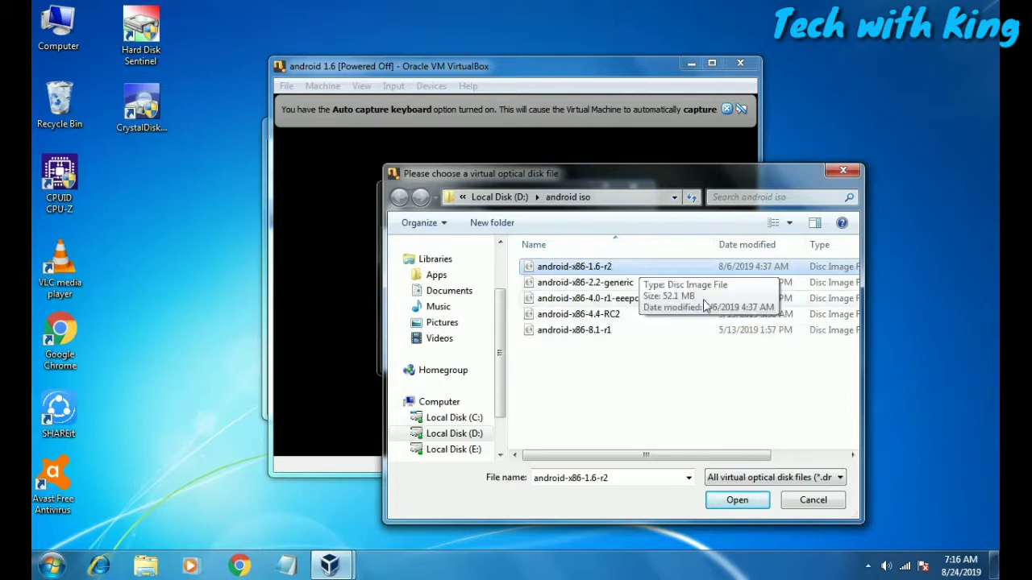
{"action": "left_click", "coordinate": [739, 500]}
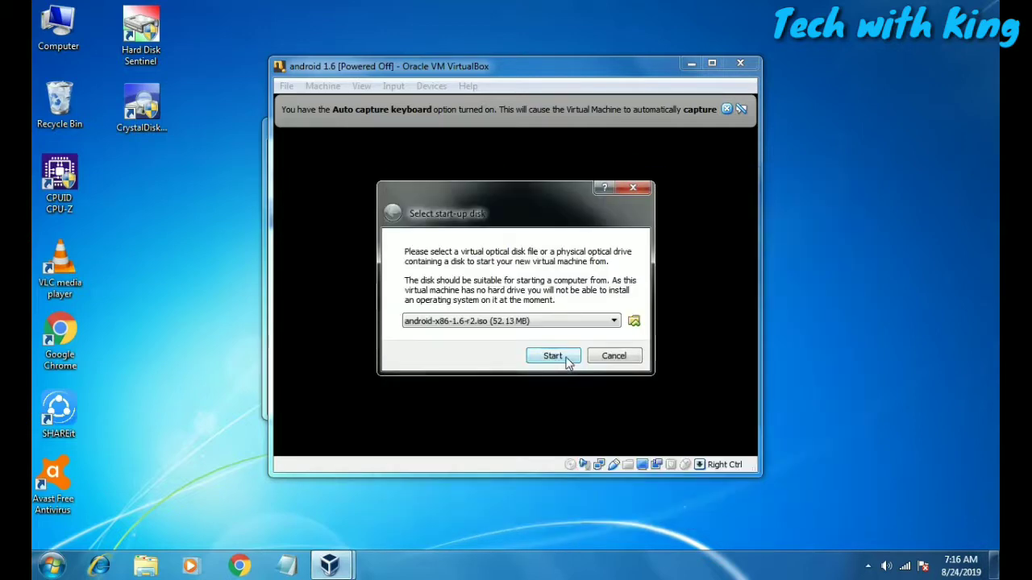
{"action": "left_click", "coordinate": [564, 356]}
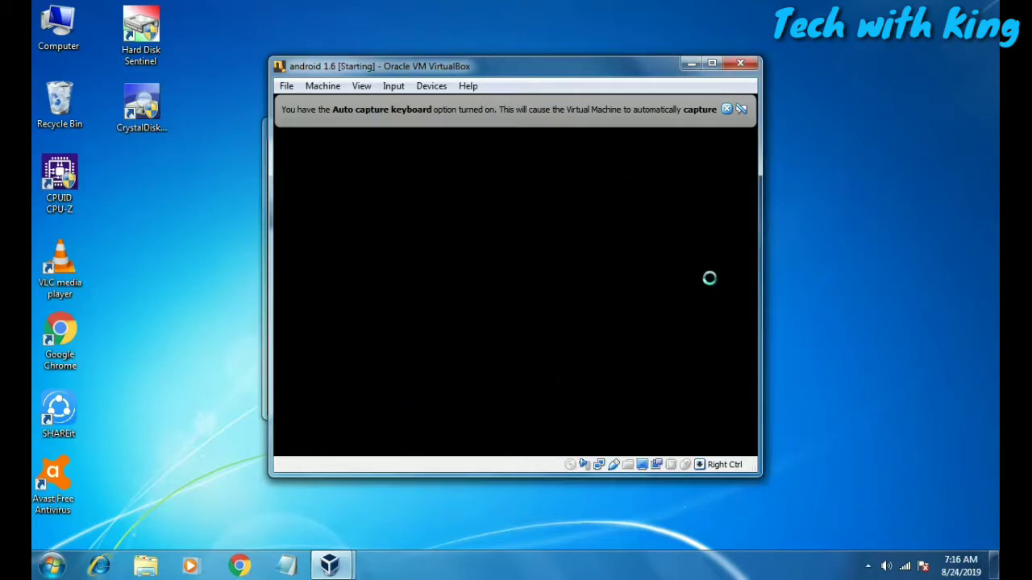
Dismiss the keyboard capture notice and boot the Live CD option that runs Android-x86 without installation
{"action": "left_click", "coordinate": [726, 109]}
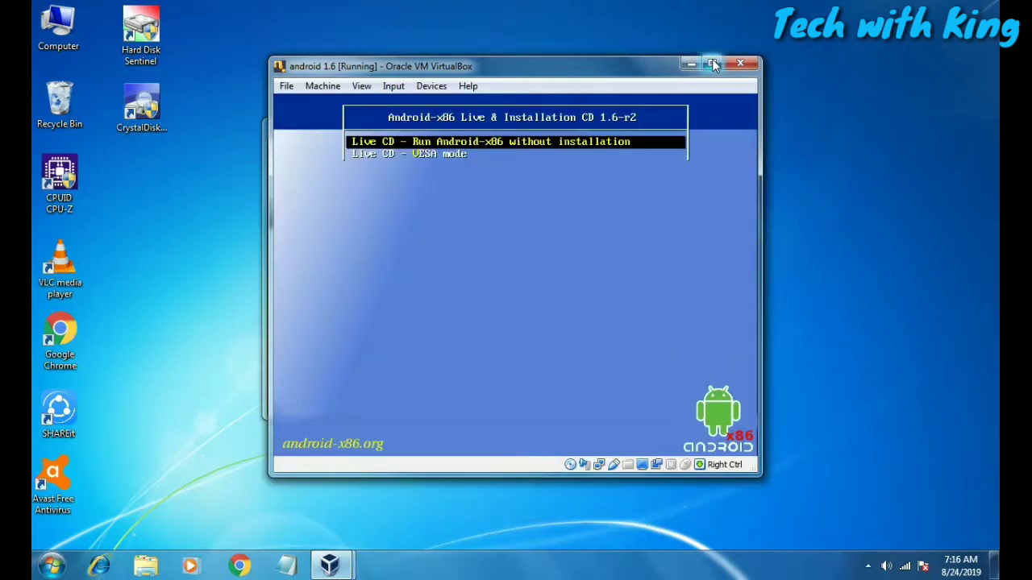
{"action": "left_click", "coordinate": [713, 65]}
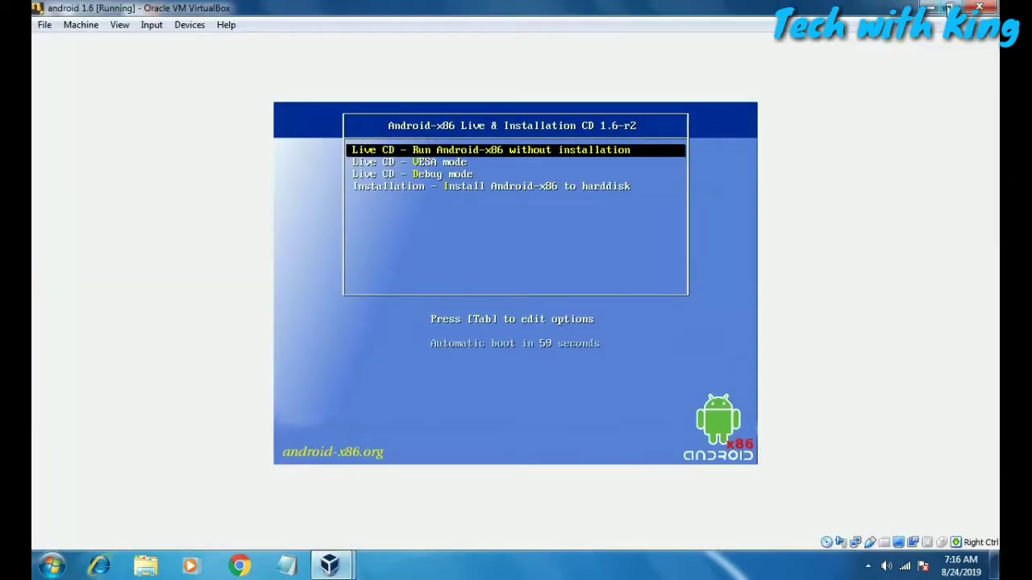
{"action": "left_click", "coordinate": [951, 8]}
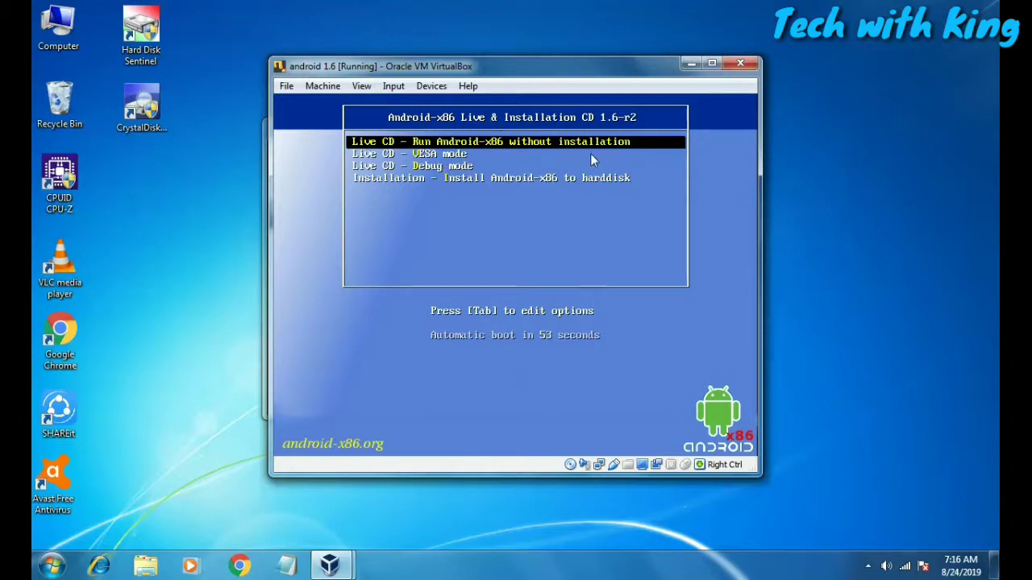
{"action": "key", "text": "Return"}
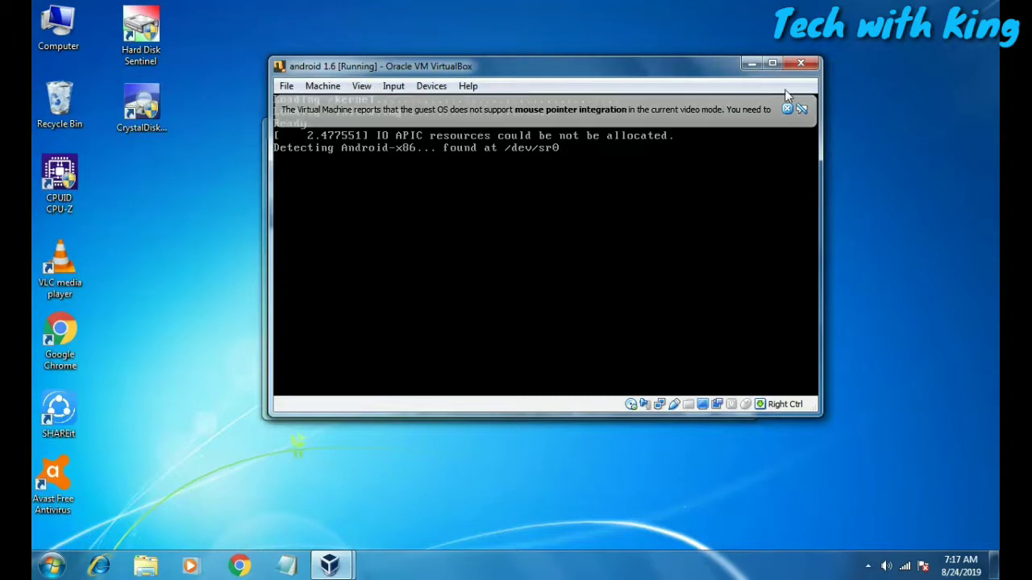
Maximize the running virtual machine's window and allow it to capture the mouse and keyboard
{"action": "left_click", "coordinate": [847, 97]}
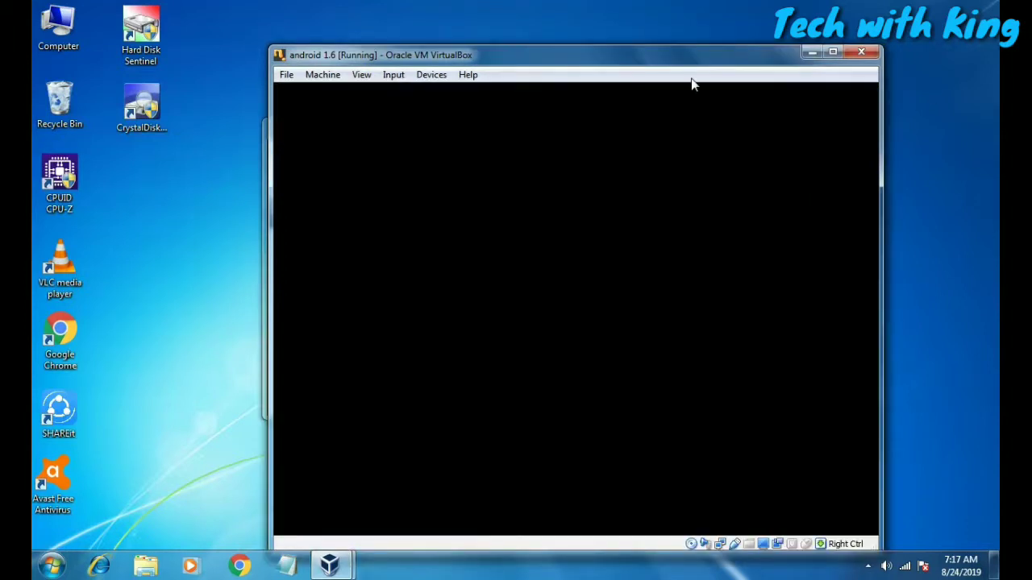
{"action": "left_click_drag", "start_coordinate": [664, 63], "coordinate": [622, 34]}
{"action": "double_click", "coordinate": [613, 35]}
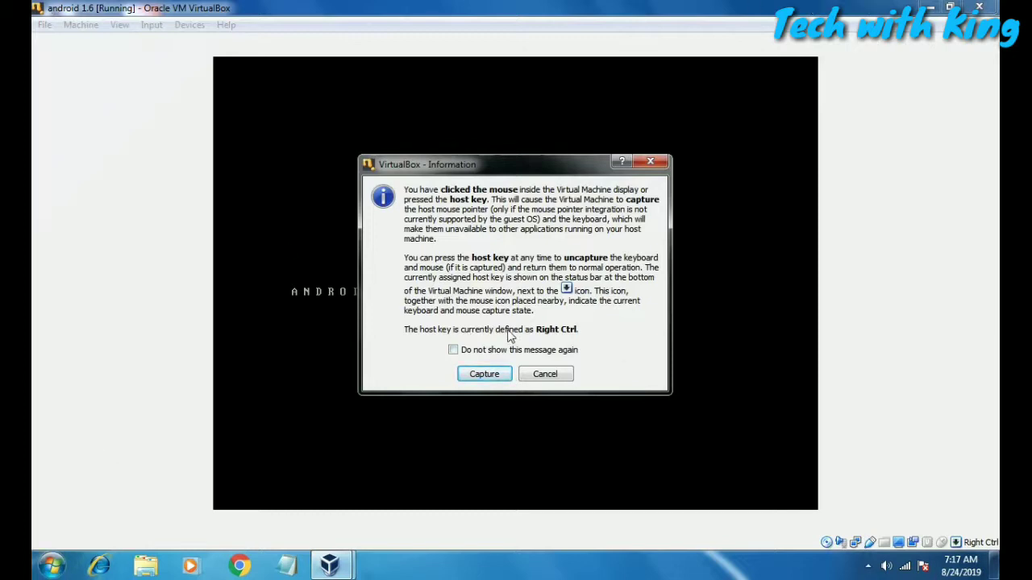
{"action": "left_click", "coordinate": [699, 180]}
{"action": "left_click", "coordinate": [490, 375]}
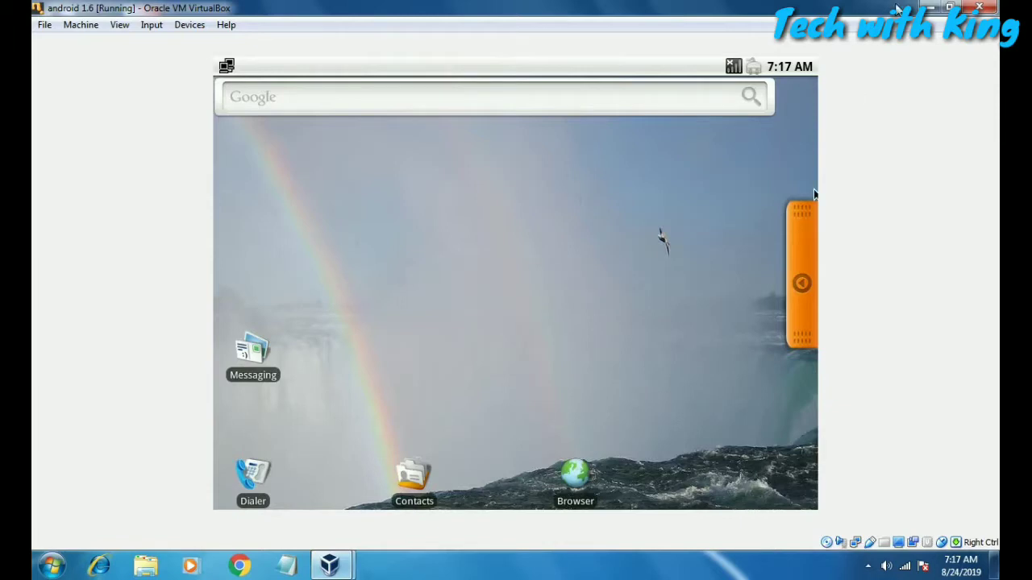
Restore the virtual machine window to normal size and let it capture the mouse and keyboard again
{"action": "left_click", "coordinate": [950, 7]}
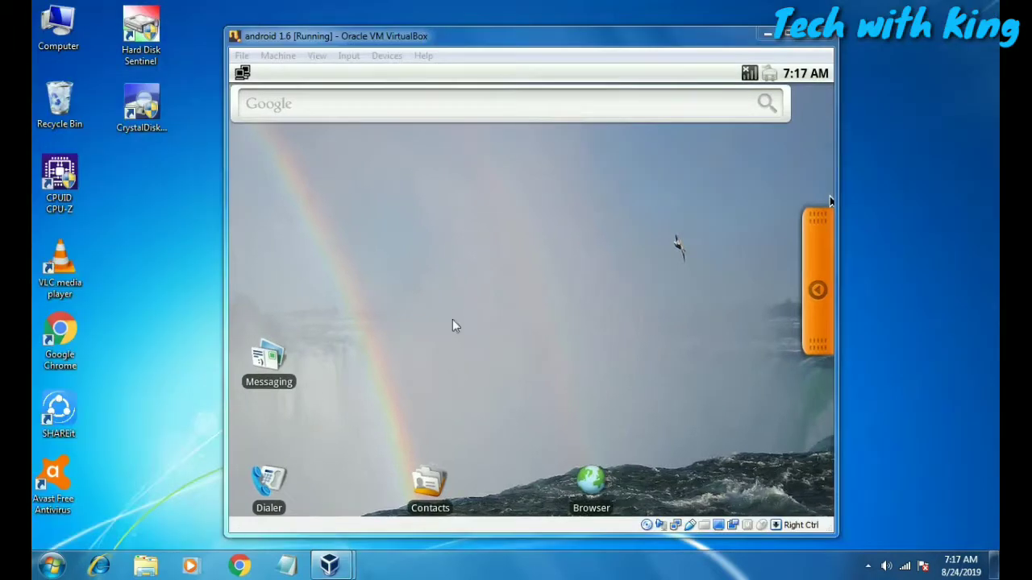
{"action": "left_click", "coordinate": [522, 293]}
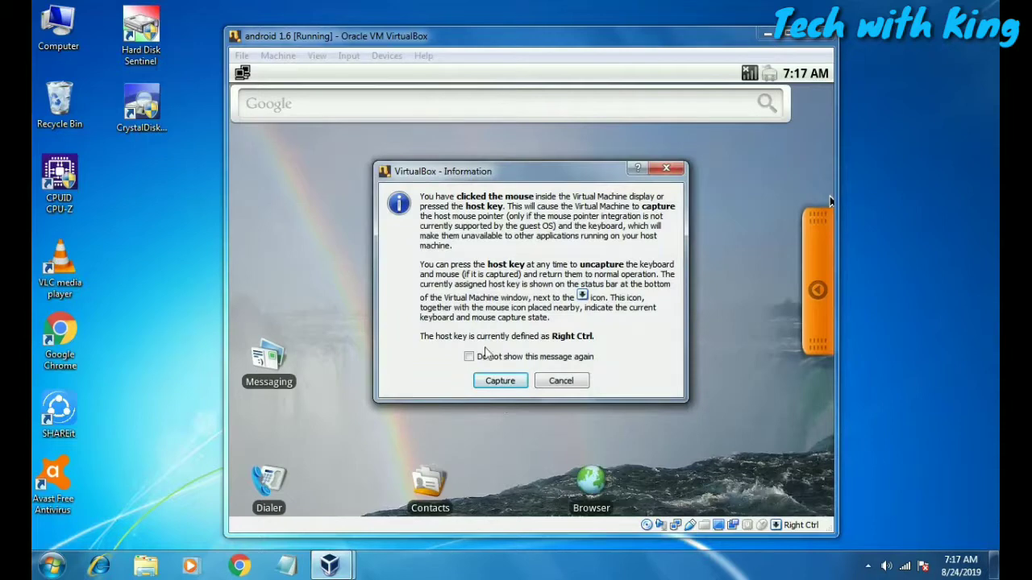
{"action": "left_click", "coordinate": [500, 381]}
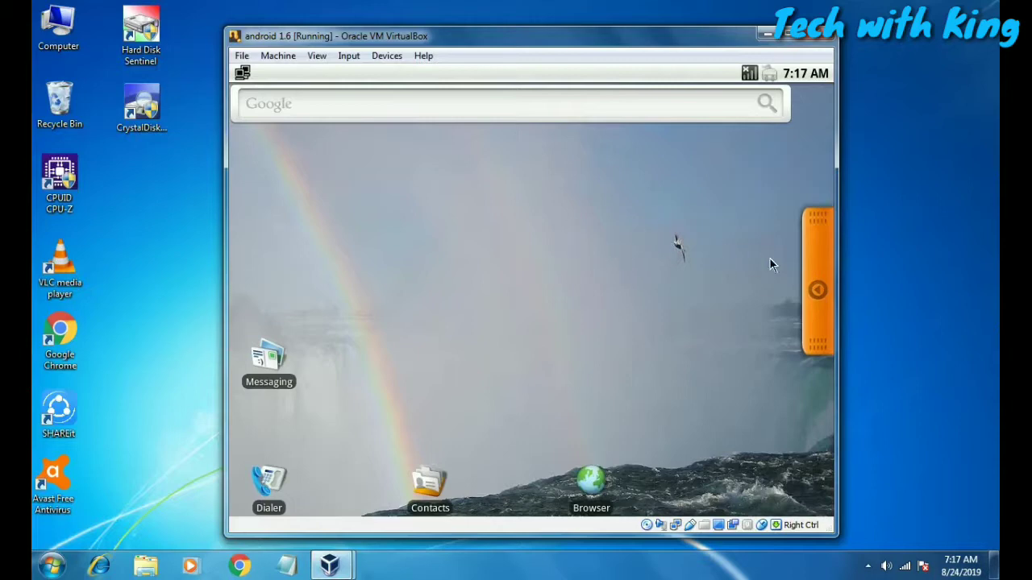
Examine the installed apps in Android's app drawer with the window maximized, and close the drawer
{"action": "left_click", "coordinate": [818, 268]}
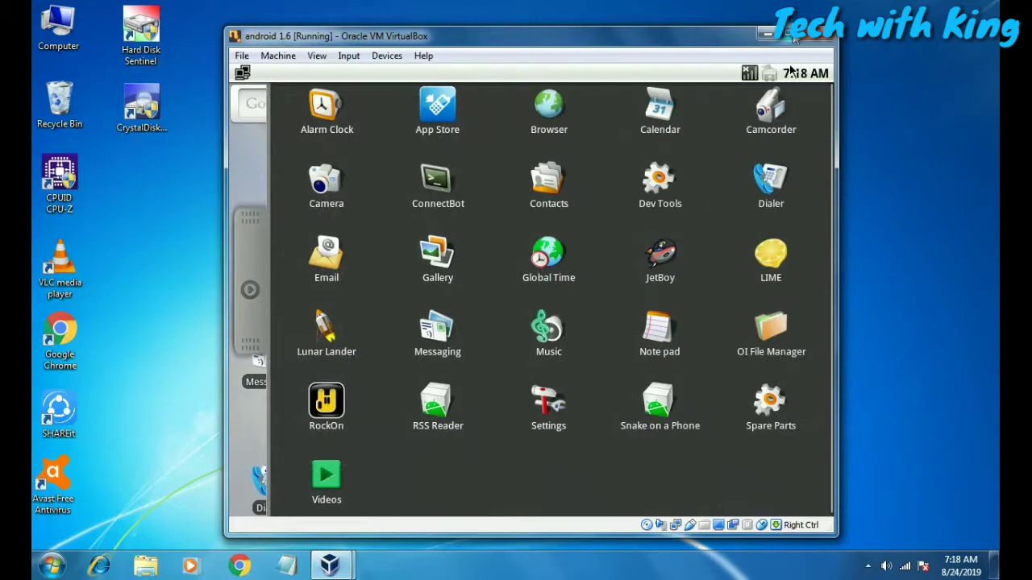
{"action": "left_click", "coordinate": [791, 34]}
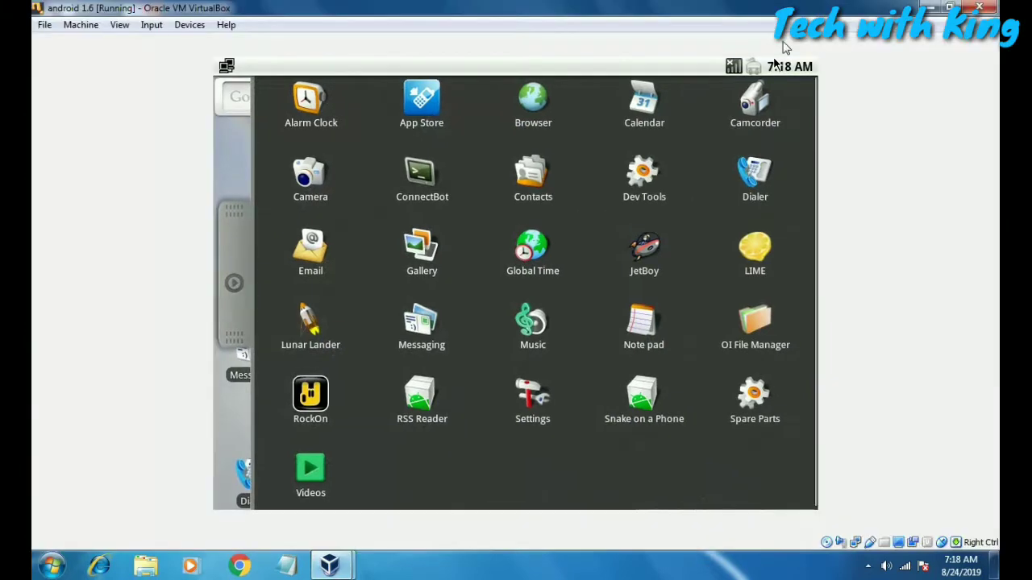
{"action": "left_click", "coordinate": [251, 288]}
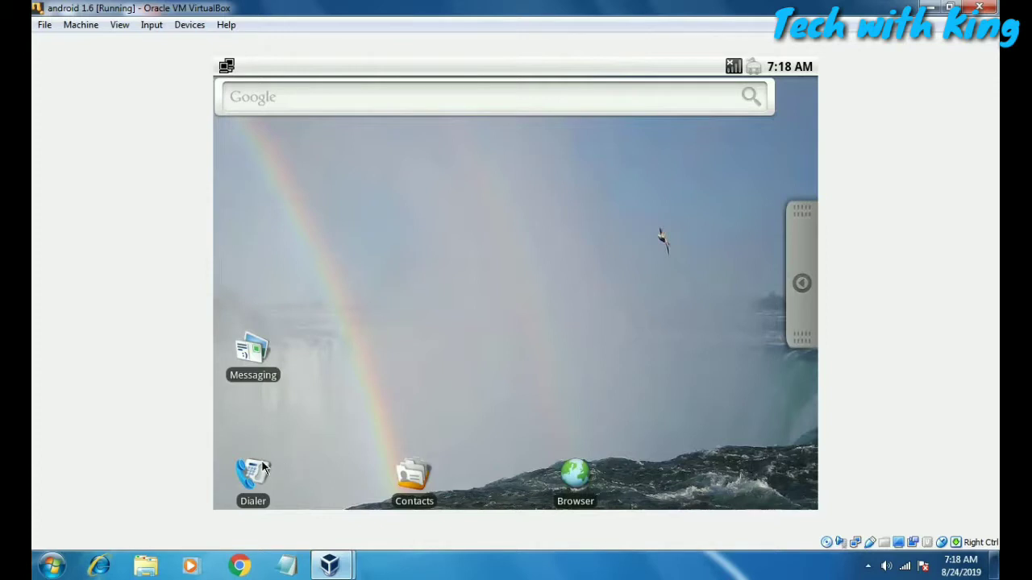
Open Android's Settings from the app drawer and examine the wireless and Ethernet entries
{"action": "left_click", "coordinate": [802, 282]}
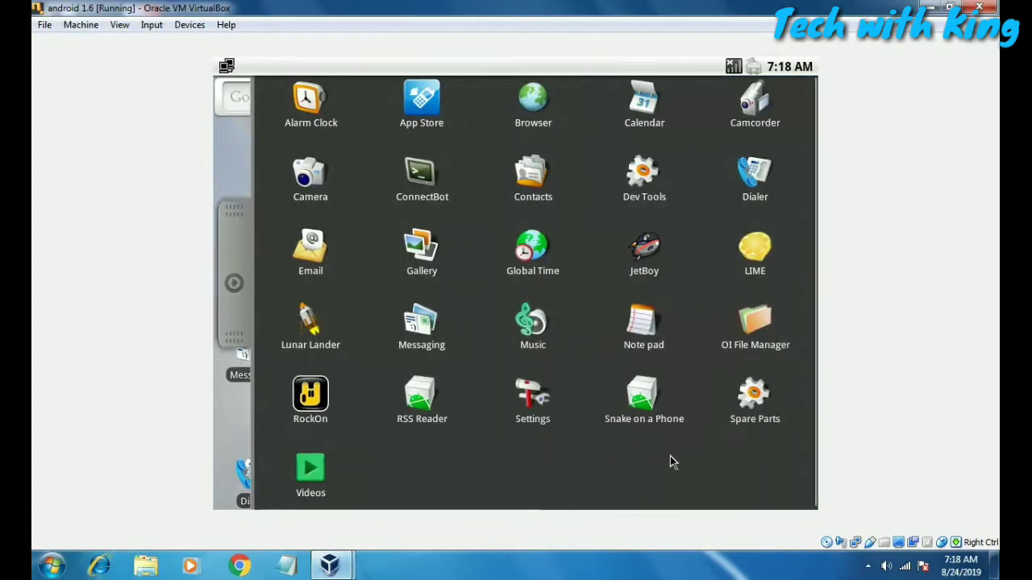
{"action": "left_click", "coordinate": [541, 402]}
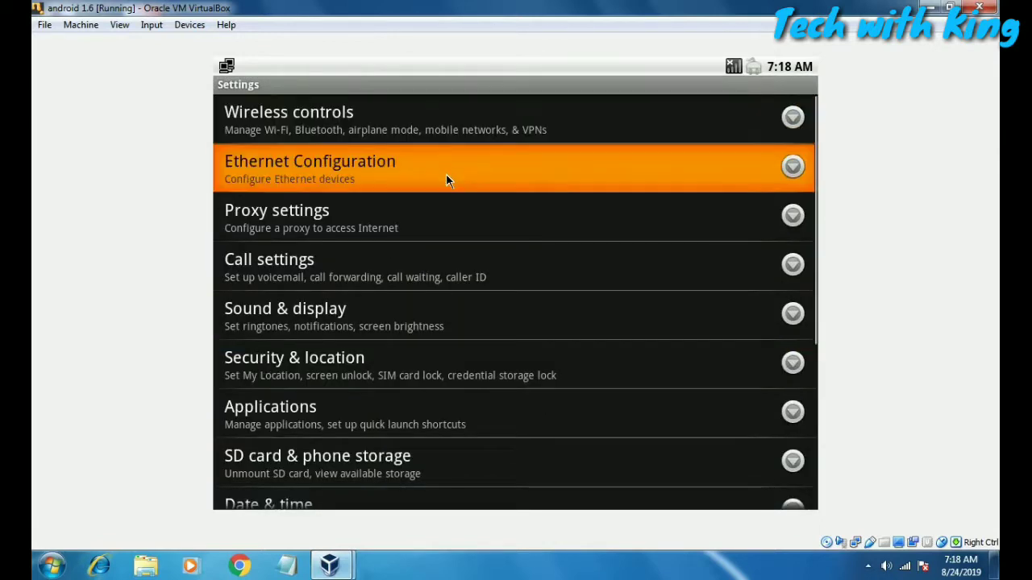
{"action": "key", "text": "Up"}
{"action": "key", "text": "Up"}
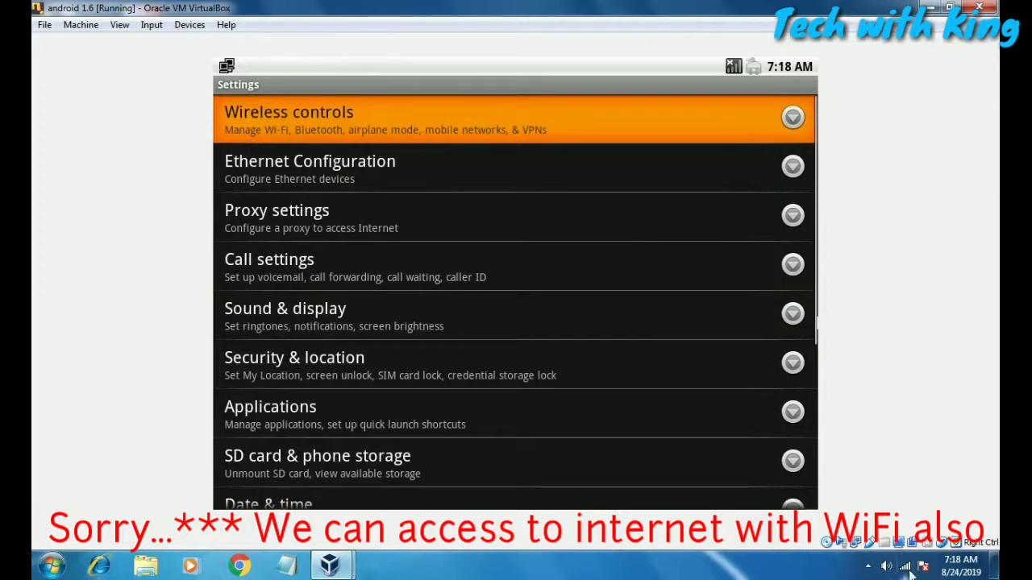
{"action": "mouse_move", "coordinate": [910, 571]}
Look through the remaining Settings categories down to About phone
{"action": "key", "text": "Down"}
{"action": "key", "text": "Down"}
{"action": "key", "text": "Down"}
{"action": "key", "text": "Down"}
{"action": "key", "text": "Down"}
{"action": "key", "text": "Down"}
{"action": "key", "text": "Down"}
{"action": "key", "text": "Down"}
{"action": "key", "text": "Down"}
{"action": "key", "text": "Down"}
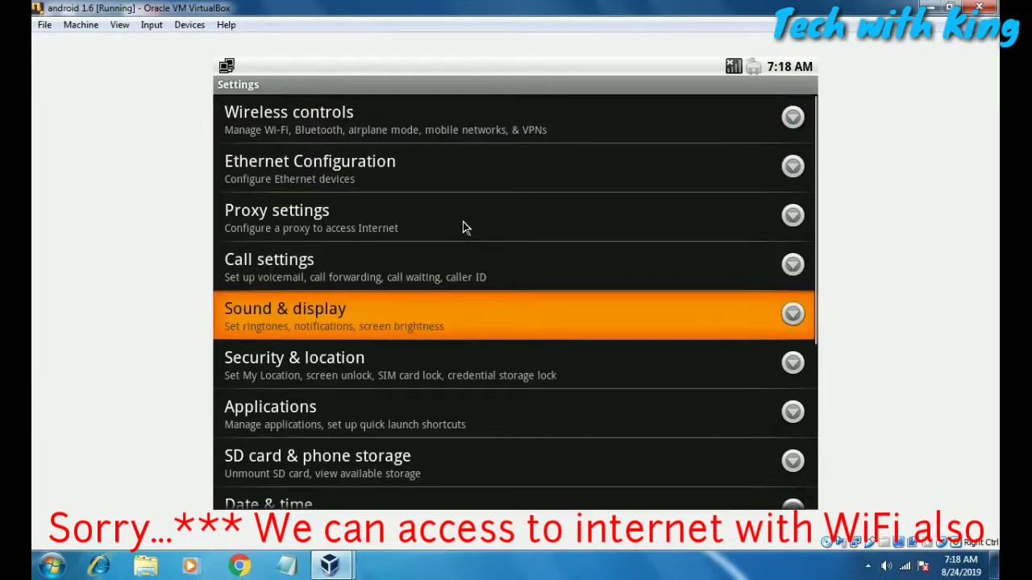
{"action": "key", "text": "Down"}
{"action": "key", "text": "Down"}
{"action": "key", "text": "Down"}
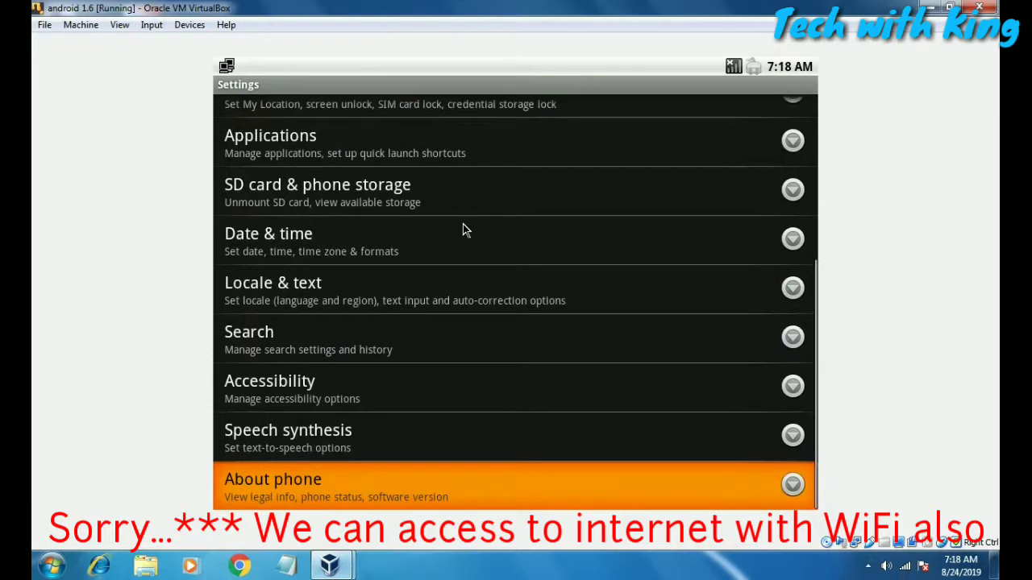
Open About phone and examine its model, firmware, kernel and build details
{"action": "left_click", "coordinate": [723, 505]}
{"action": "key", "text": "Down"}
{"action": "key", "text": "Down"}
{"action": "key", "text": "Down"}
{"action": "key", "text": "Down"}
{"action": "key", "text": "Up"}
{"action": "key", "text": "Up"}
{"action": "key", "text": "Up"}
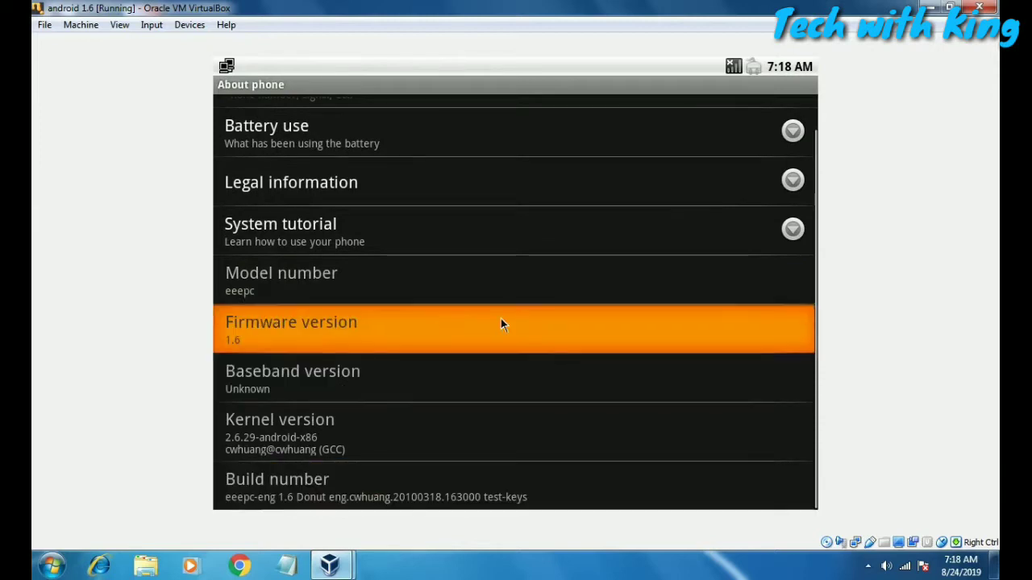
{"action": "key", "text": "Up"}
{"action": "key", "text": "Down"}
{"action": "key", "text": "Down"}
{"action": "key", "text": "Down"}
{"action": "key", "text": "Down"}
{"action": "key", "text": "Up"}
{"action": "key", "text": "Up"}
{"action": "key", "text": "Up"}
{"action": "key", "text": "Up"}
{"action": "key", "text": "Up"}
{"action": "key", "text": "Up"}
{"action": "key", "text": "Up"}
{"action": "key", "text": "Up"}
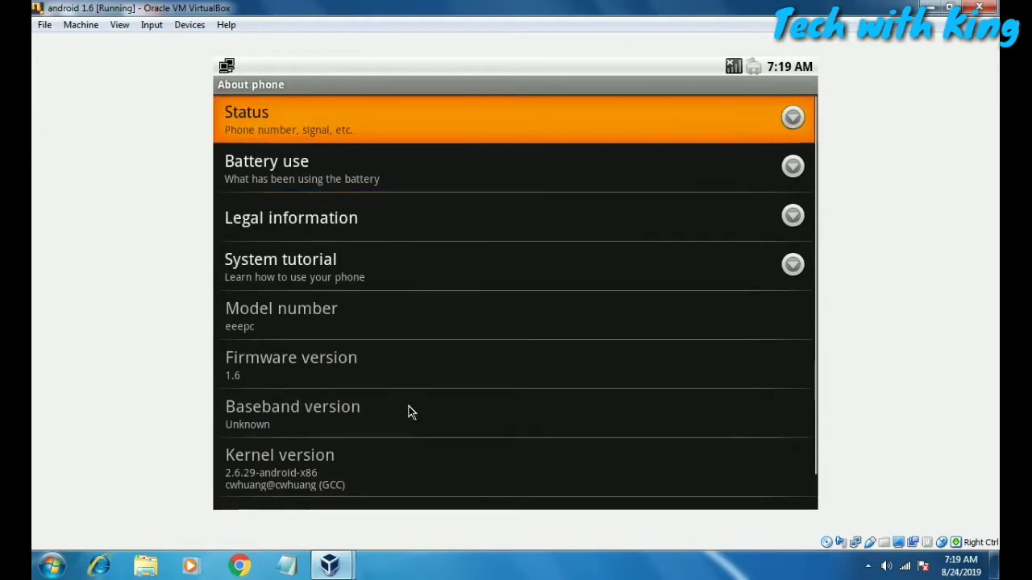
Return to the Settings list and open SD card & phone storage
{"action": "key", "text": "Escape"}
{"action": "key", "text": "Up"}
{"action": "key", "text": "Up"}
{"action": "key", "text": "Up"}
{"action": "key", "text": "Up"}
{"action": "key", "text": "Up"}
{"action": "key", "text": "Up"}
{"action": "key", "text": "Up"}
{"action": "key", "text": "Down"}
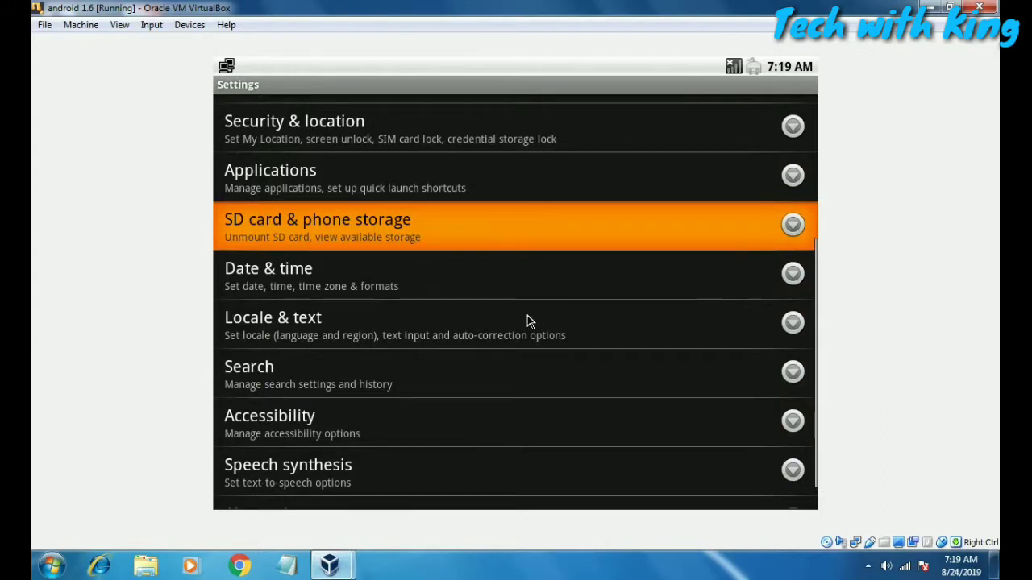
{"action": "key", "text": "Down"}
{"action": "key", "text": "Down"}
{"action": "key", "text": "Up"}
{"action": "key", "text": "Up"}
{"action": "key", "text": "Up"}
{"action": "key", "text": "Down"}
{"action": "key", "text": "Return"}
Examine the SD card and internal phone storage options, and return to the home screen
{"action": "key", "text": "Down"}
{"action": "key", "text": "Down"}
{"action": "key", "text": "Down"}
{"action": "key", "text": "Down"}
{"action": "key", "text": "Down"}
{"action": "key", "text": "Up"}
{"action": "key", "text": "Down"}
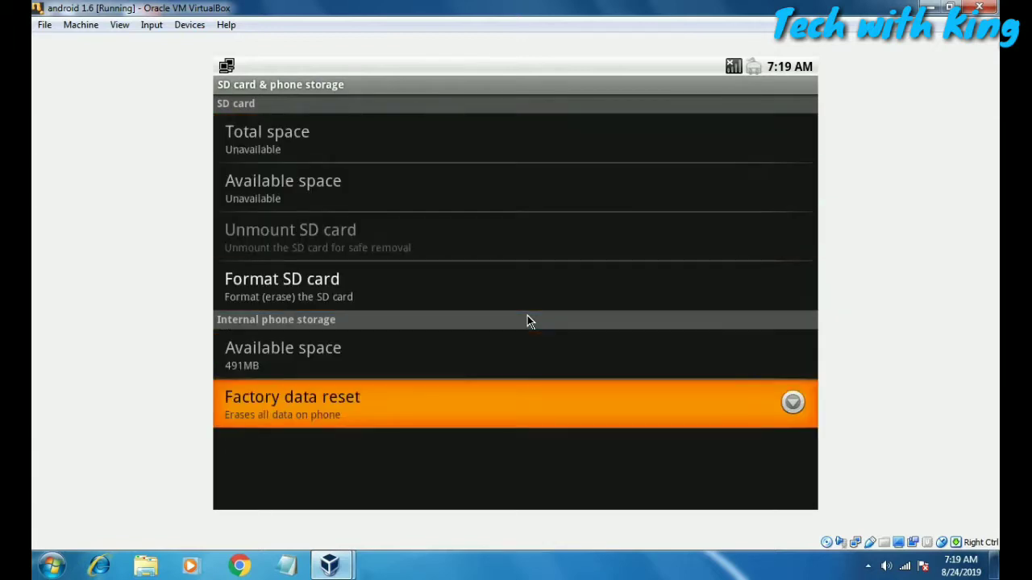
{"action": "key", "text": "Up"}
{"action": "key", "text": "Up"}
{"action": "key", "text": "Up"}
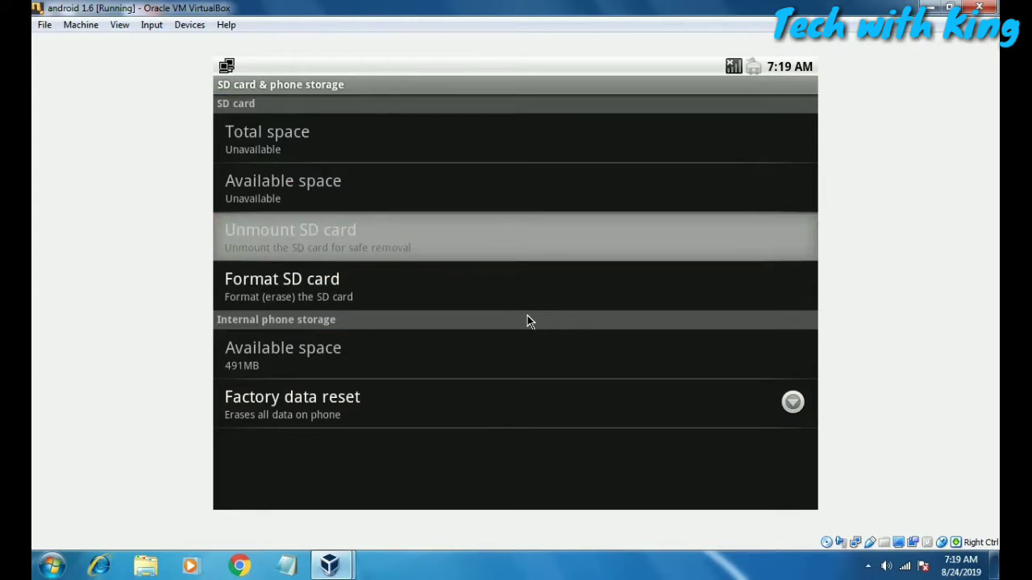
{"action": "key", "text": "Escape"}
{"action": "key", "text": "Escape"}
Open the app drawer from the home screen and move the selection into the app grid
{"action": "key", "text": "Down"}
{"action": "key", "text": "Down"}
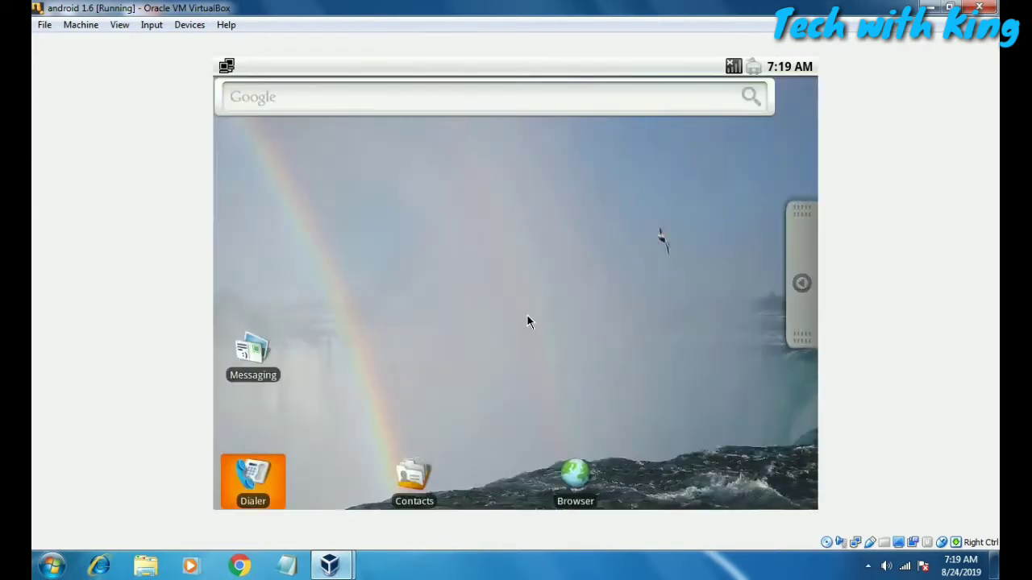
{"action": "key", "text": "Up"}
{"action": "key", "text": "Right"}
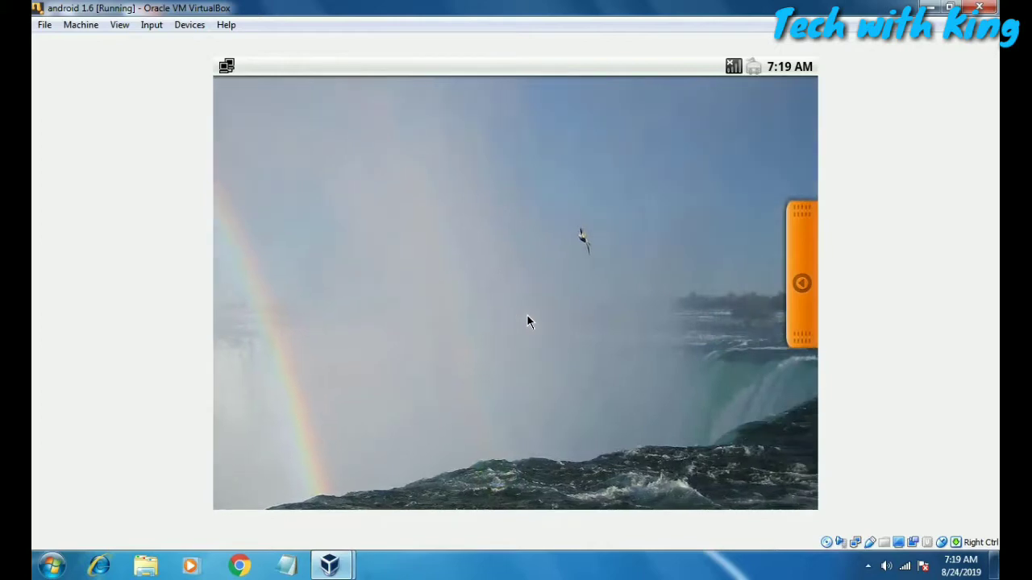
{"action": "key", "text": "Return"}
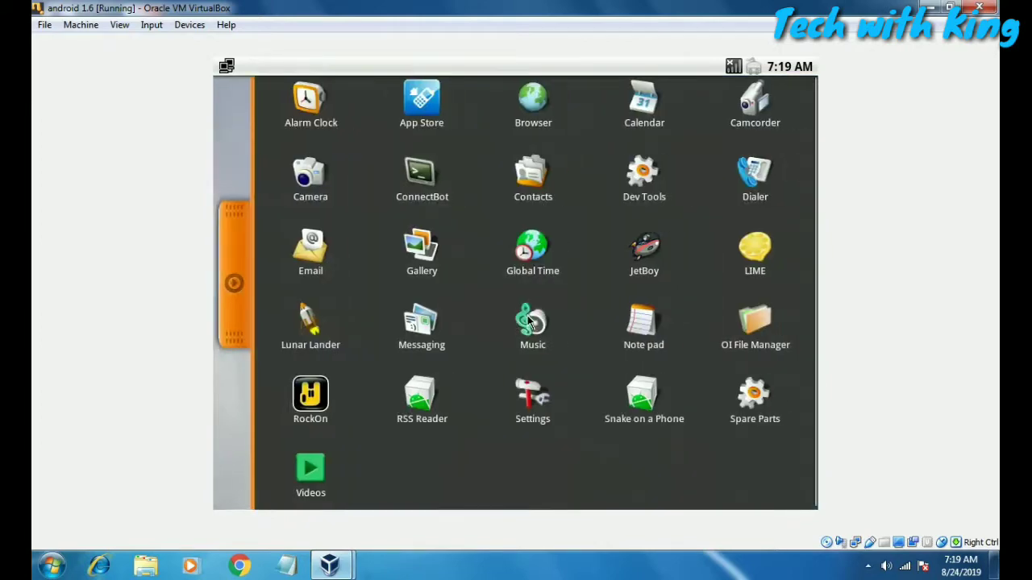
{"action": "key", "text": "Right"}
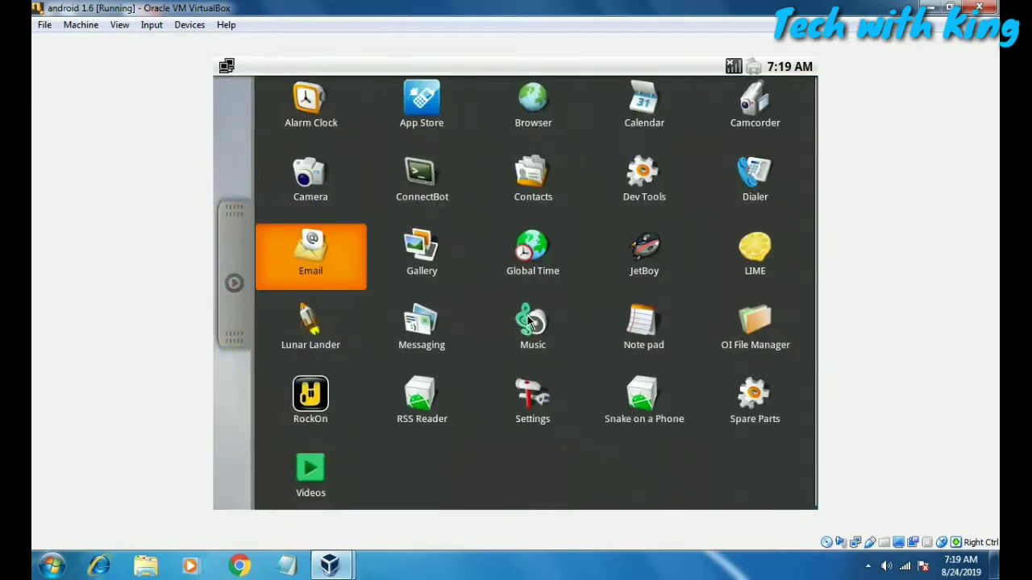
Look through the apps in the drawer's first three rows, from Alarm Clock to LIME
{"action": "key", "text": "Up"}
{"action": "key", "text": "Up"}
{"action": "key", "text": "Right"}
{"action": "key", "text": "Right"}
{"action": "key", "text": "Left"}
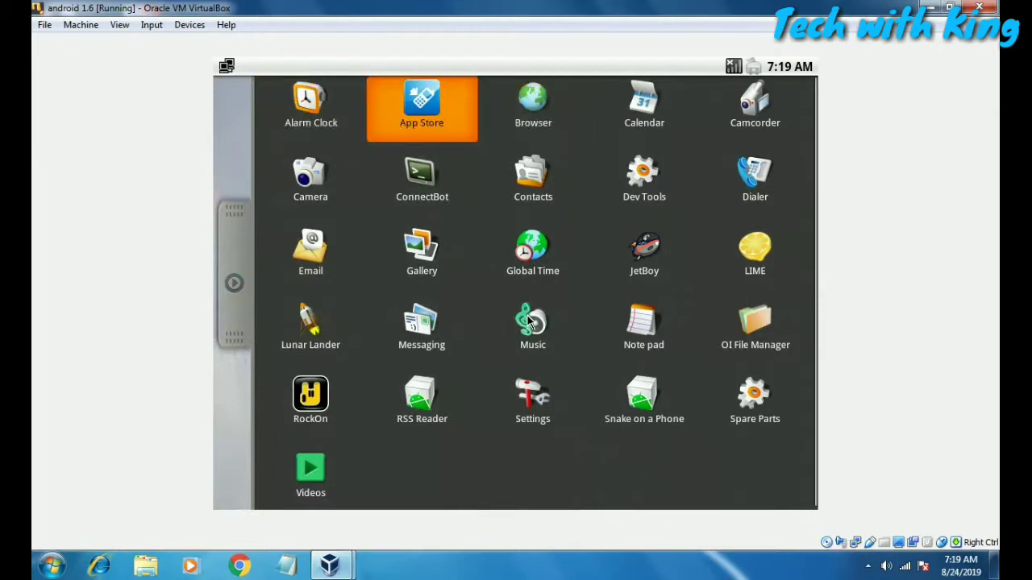
{"action": "key", "text": "Right"}
{"action": "key", "text": "Right"}
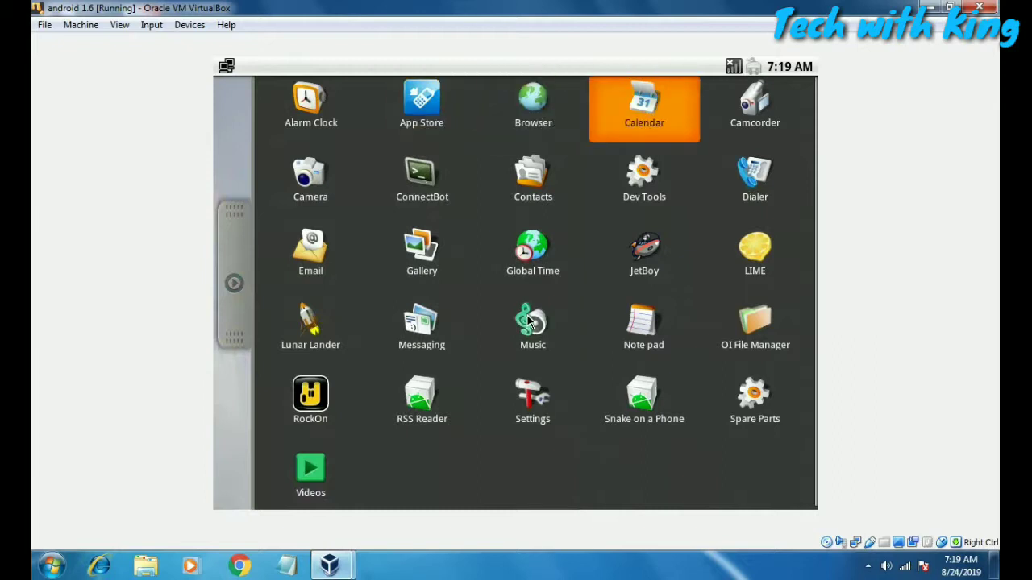
{"action": "key", "text": "Right"}
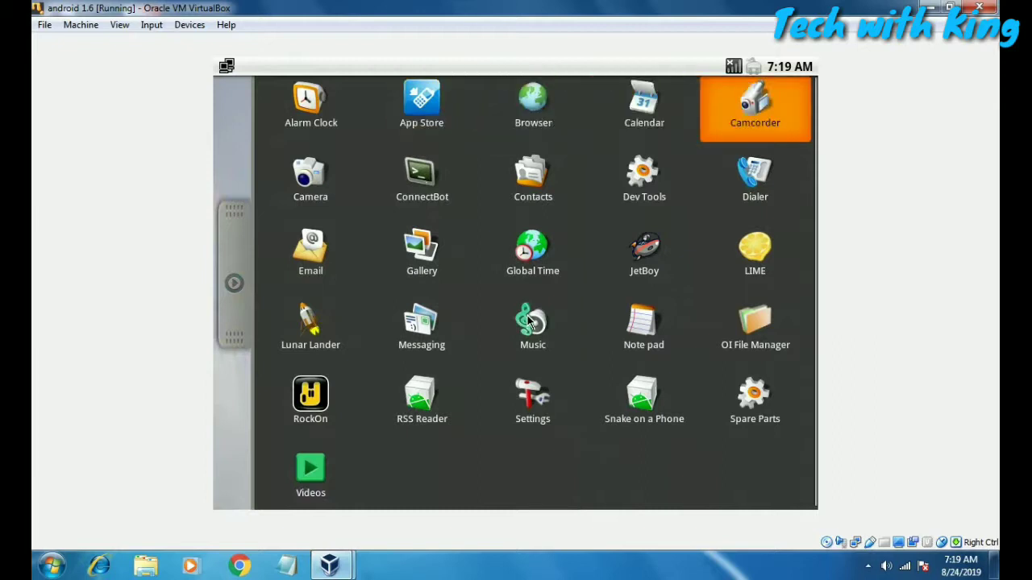
{"action": "key", "text": "Down"}
{"action": "key", "text": "Left"}
{"action": "key", "text": "Left"}
{"action": "key", "text": "Left"}
{"action": "key", "text": "Left"}
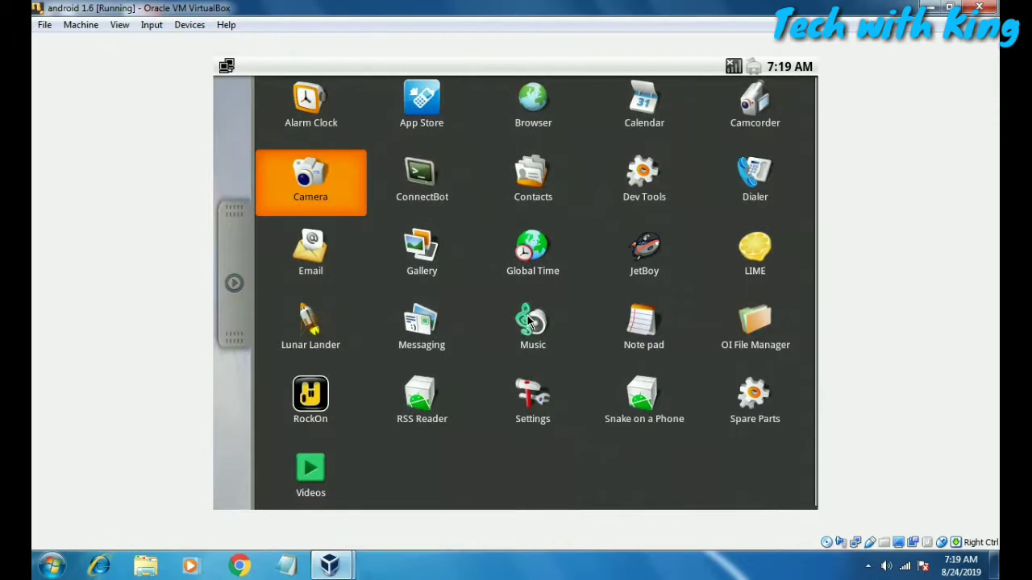
{"action": "key", "text": "Right"}
{"action": "key", "text": "Left"}
{"action": "key", "text": "Left"}
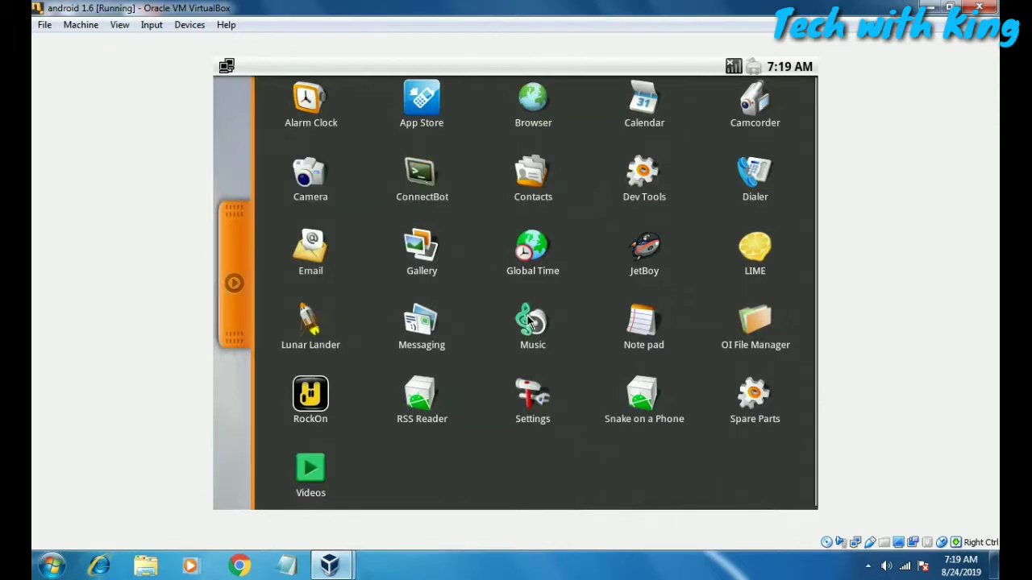
{"action": "key", "text": "Right"}
{"action": "key", "text": "Up"}
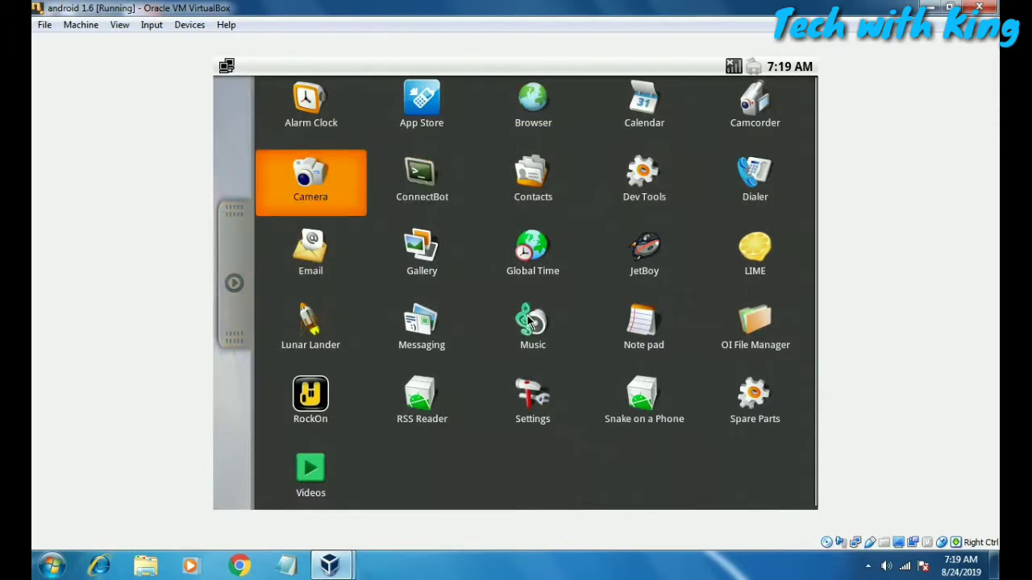
{"action": "key", "text": "Right"}
{"action": "key", "text": "Right"}
{"action": "key", "text": "Left"}
{"action": "key", "text": "Right"}
{"action": "key", "text": "Right"}
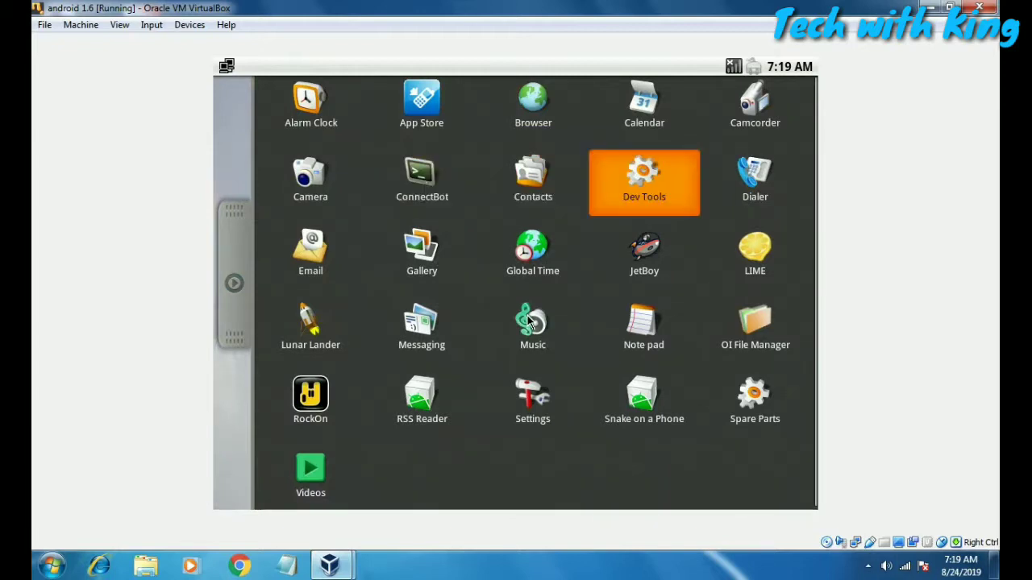
{"action": "key", "text": "Right"}
{"action": "key", "text": "Down"}
{"action": "key", "text": "Left"}
{"action": "key", "text": "Left"}
{"action": "key", "text": "Left"}
{"action": "key", "text": "Left"}
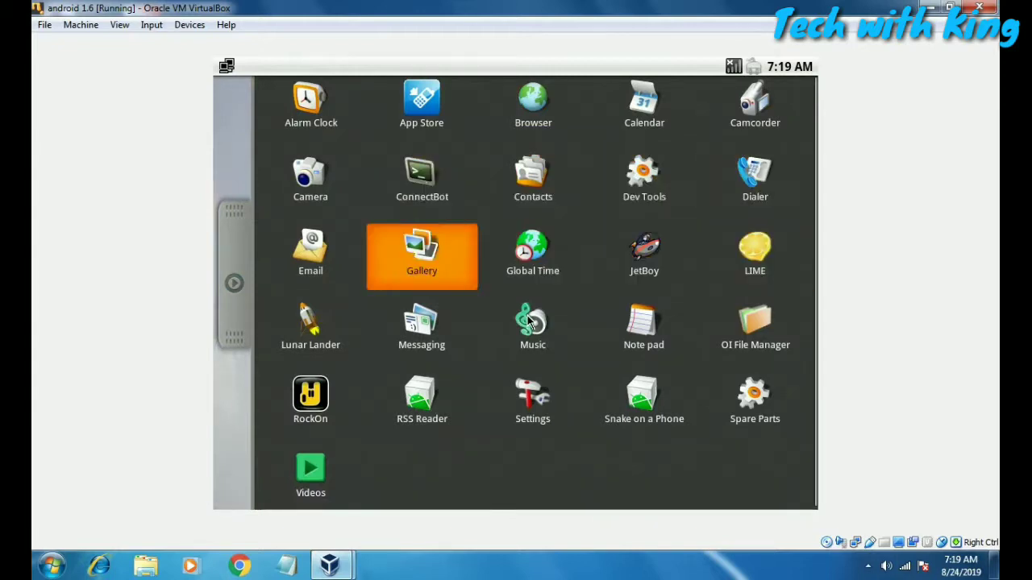
Open Gallery to check it for media, and close it again
{"action": "key", "text": "Right"}
{"action": "key", "text": "Right"}
{"action": "key", "text": "Left"}
{"action": "key", "text": "Return"}
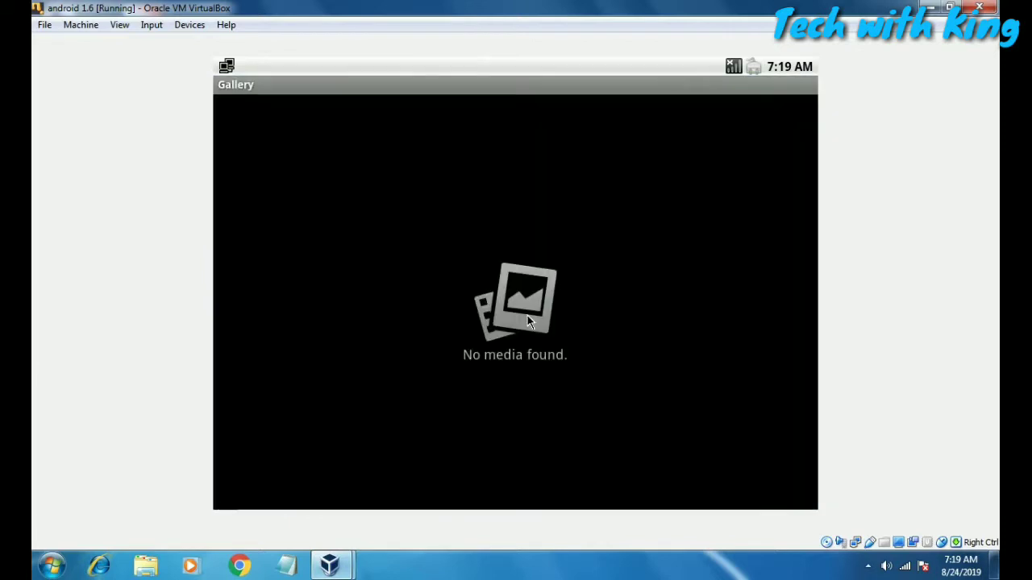
{"action": "key", "text": "Escape"}
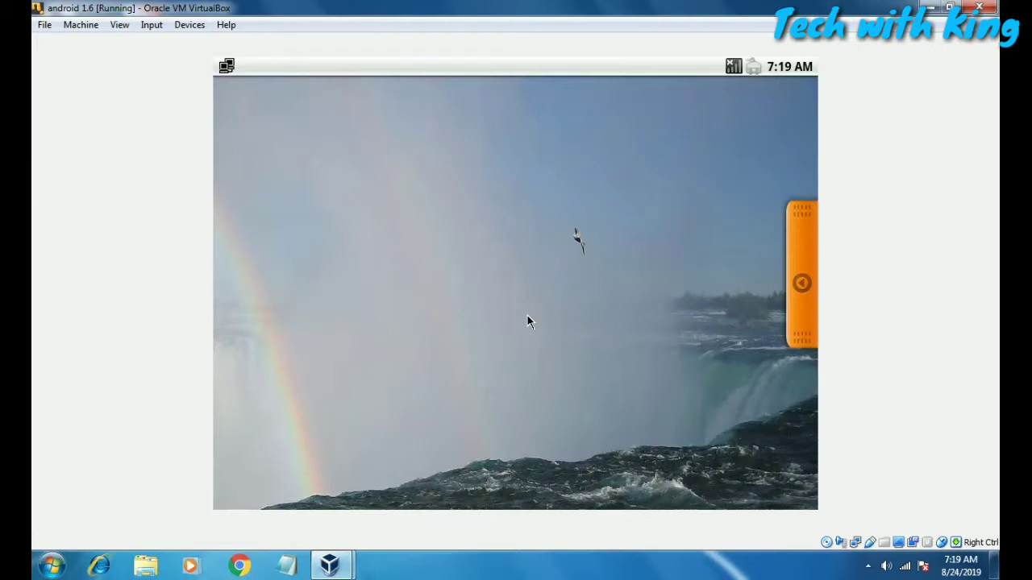
Reopen the app drawer, open Note pad to view it, and close it
{"action": "key", "text": "Return"}
{"action": "key", "text": "Right"}
{"action": "key", "text": "Right"}
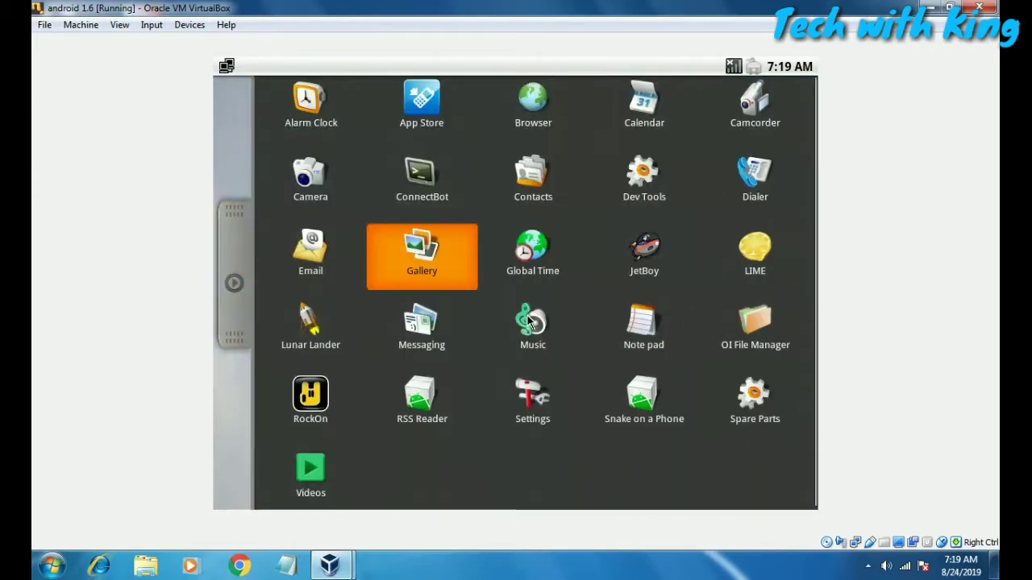
{"action": "key", "text": "Right"}
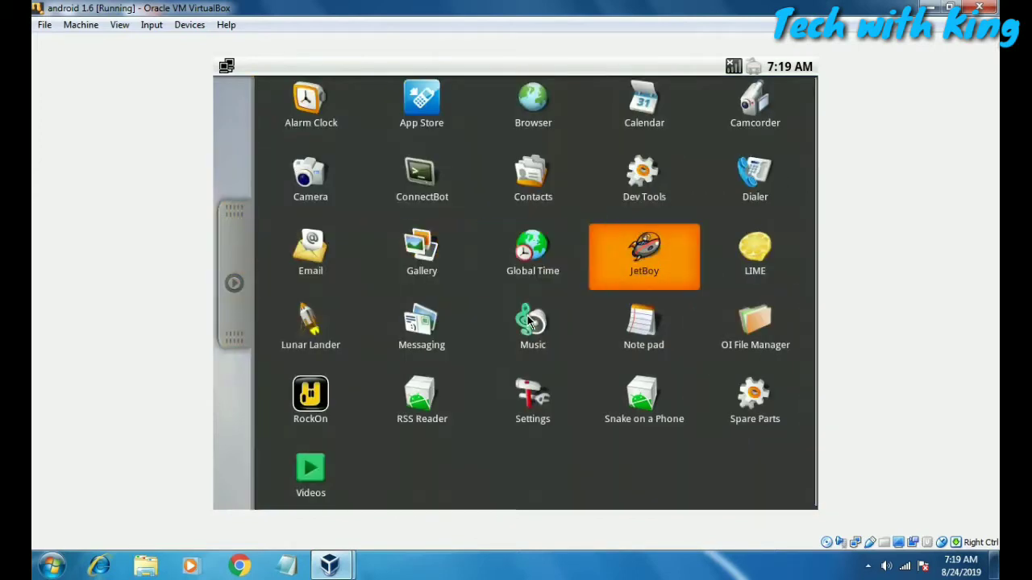
{"action": "key", "text": "Right"}
{"action": "key", "text": "Left"}
{"action": "key", "text": "Left"}
{"action": "key", "text": "Left"}
{"action": "key", "text": "Left"}
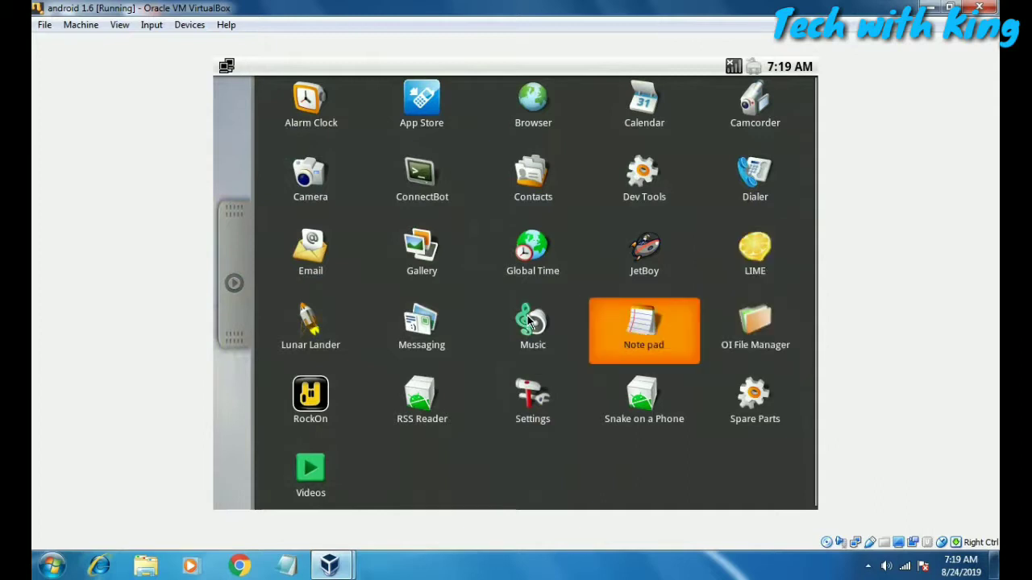
{"action": "key", "text": "Right"}
{"action": "key", "text": "Right"}
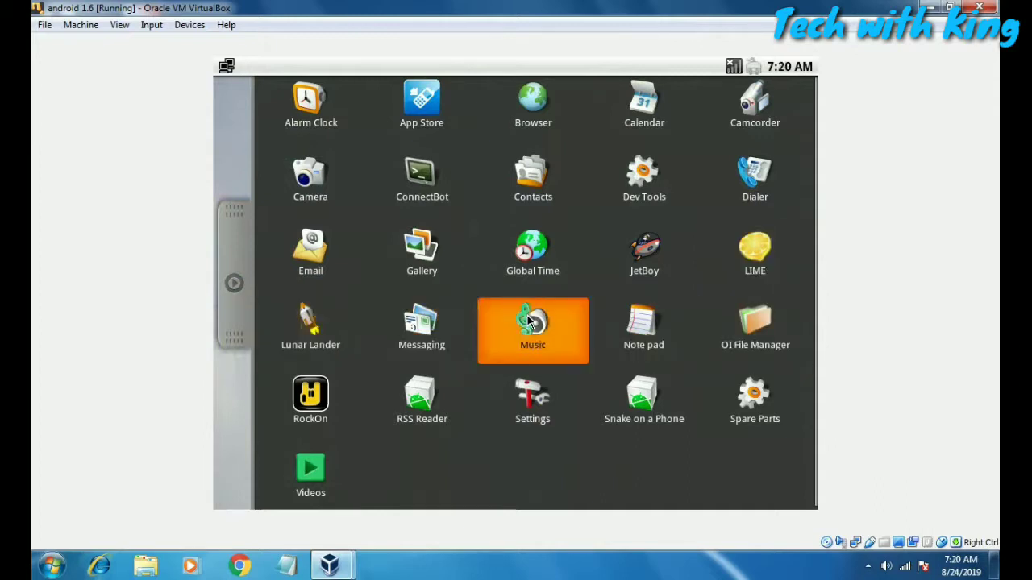
{"action": "key", "text": "Right"}
{"action": "key", "text": "Return"}
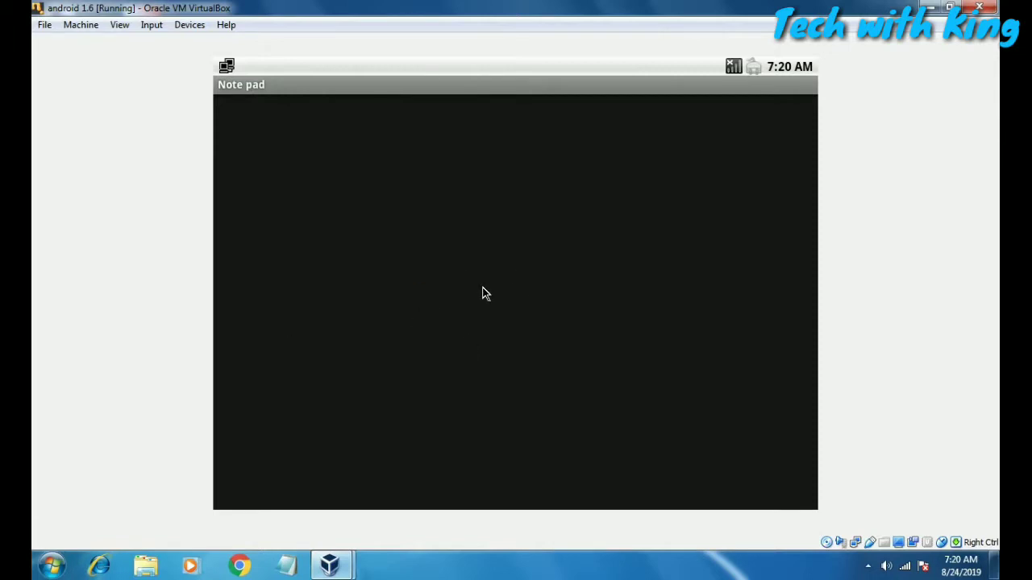
{"action": "key", "text": "Escape"}
Open OI File Manager from the app drawer and accept its license agreement
{"action": "key", "text": "Right"}
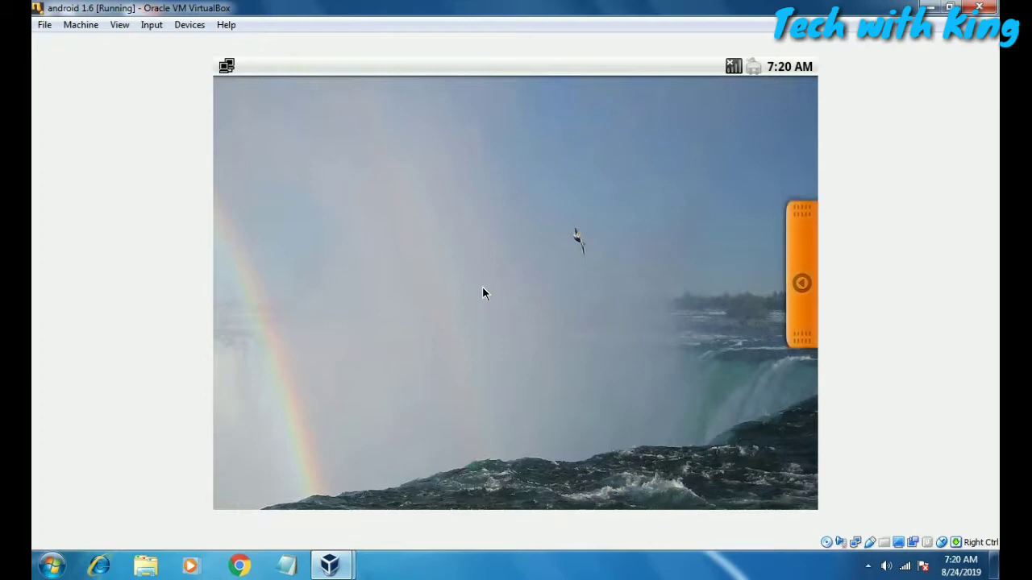
{"action": "key", "text": "Return"}
{"action": "key", "text": "Right"}
{"action": "key", "text": "Right"}
{"action": "key", "text": "Right"}
{"action": "key", "text": "Right"}
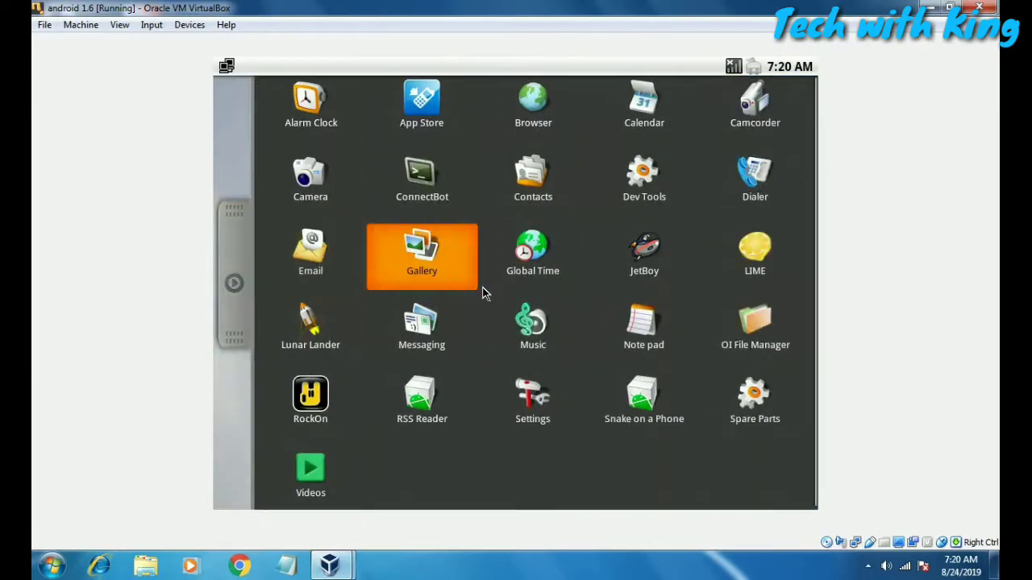
{"action": "key", "text": "Right"}
{"action": "key", "text": "Down"}
{"action": "key", "text": "Return"}
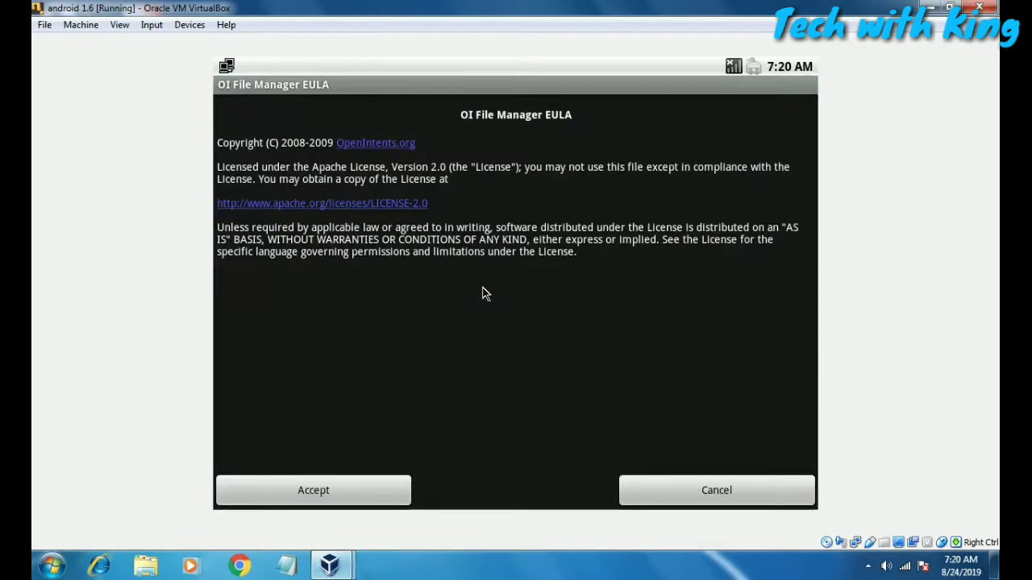
{"action": "left_click", "coordinate": [294, 491]}
View the /sdcard folder with its path field active, and return to the home screen
{"action": "left_click", "coordinate": [275, 110]}
{"action": "left_click", "coordinate": [274, 106]}
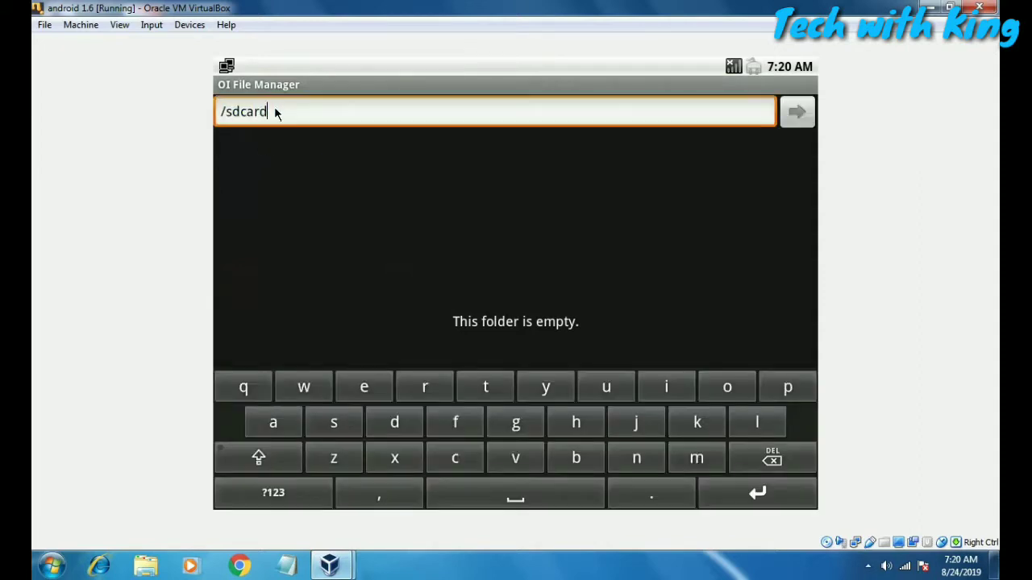
{"action": "key", "text": "Escape"}
{"action": "key", "text": "Escape"}
Open the app drawer and launch the JetBoy game
{"action": "left_click", "coordinate": [803, 291]}
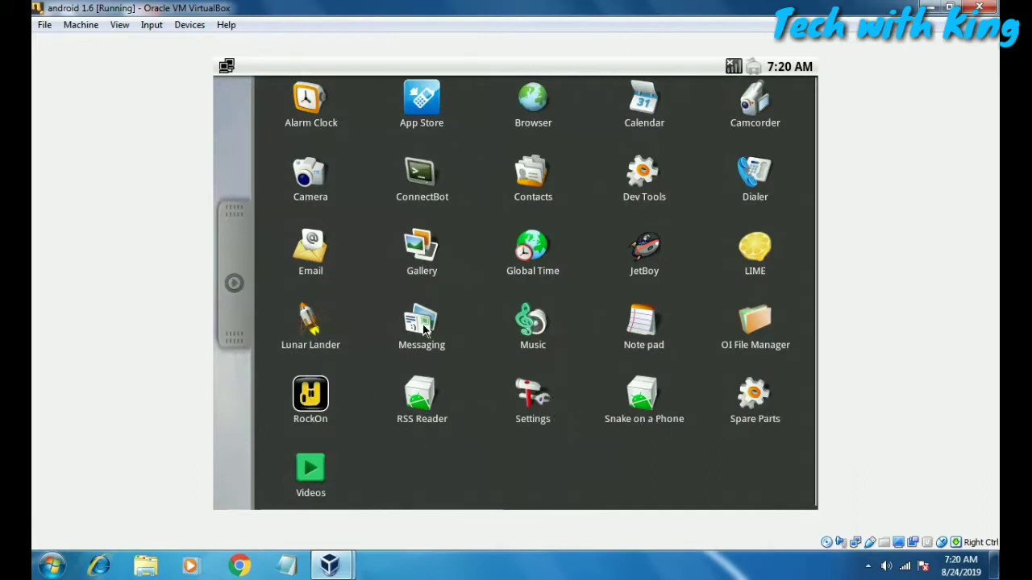
{"action": "key", "text": "Down"}
{"action": "key", "text": "Down"}
{"action": "key", "text": "Down"}
{"action": "key", "text": "Right"}
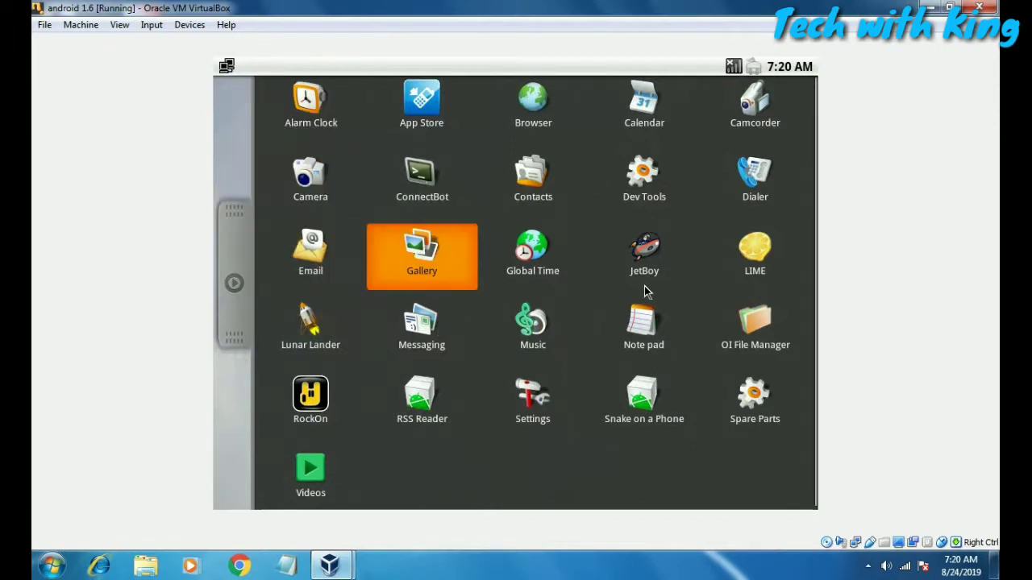
{"action": "key", "text": "Right"}
{"action": "key", "text": "Right"}
{"action": "key", "text": "Return"}
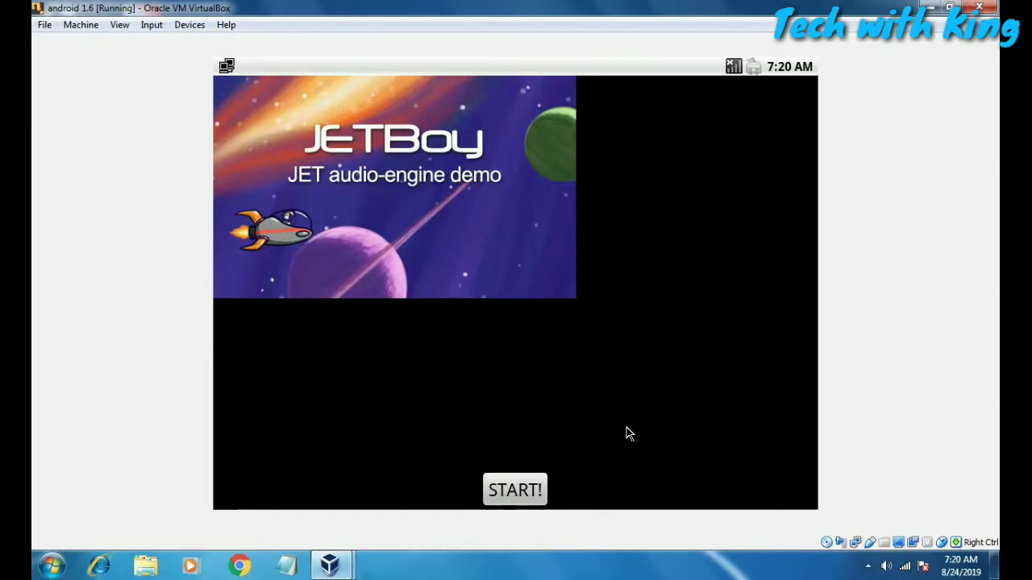
Start a JetBoy game and steer the ship up and down among the asteroids
{"action": "left_click", "coordinate": [510, 491]}
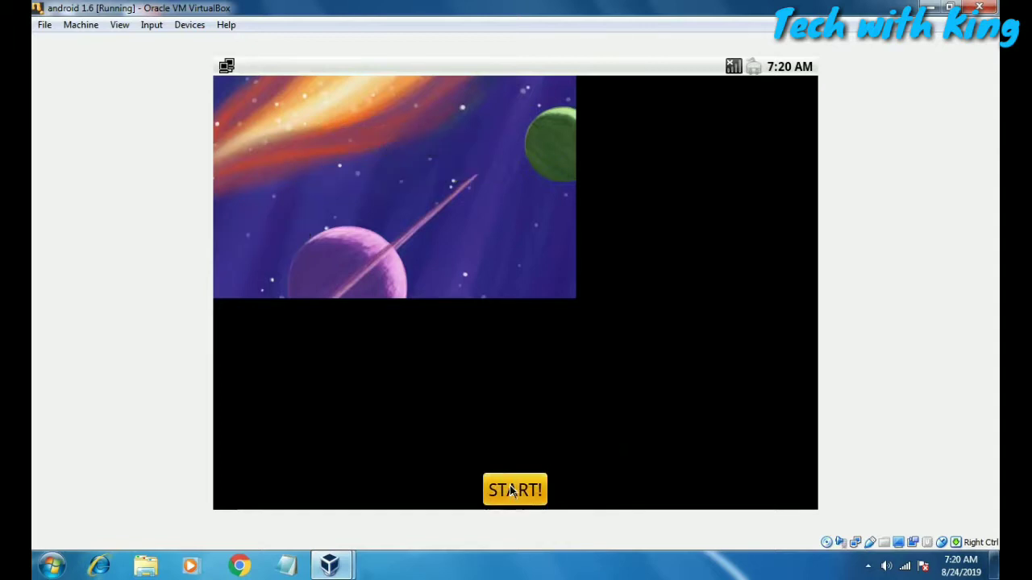
{"action": "left_click", "coordinate": [510, 491]}
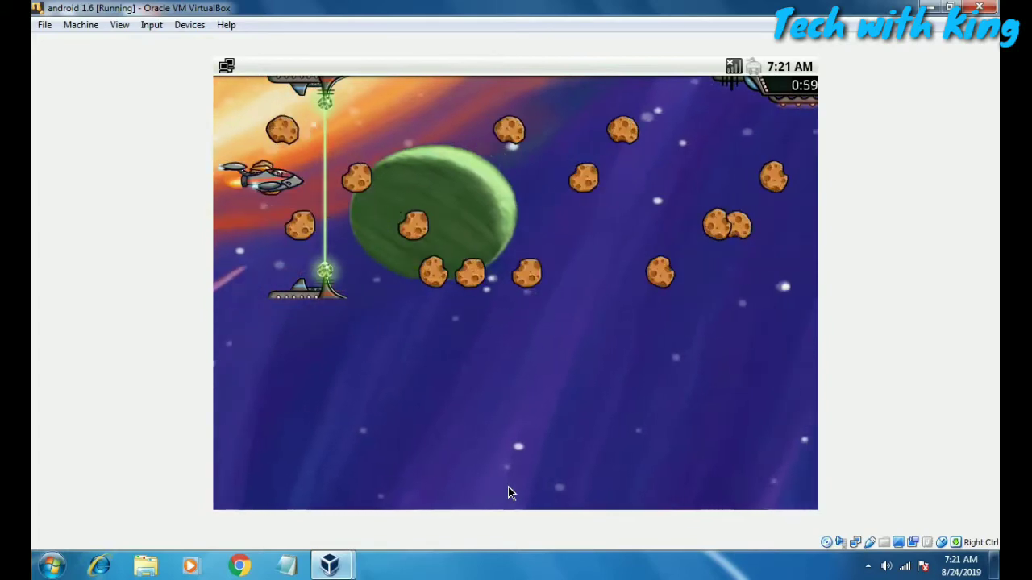
{"action": "key", "text": "Down"}
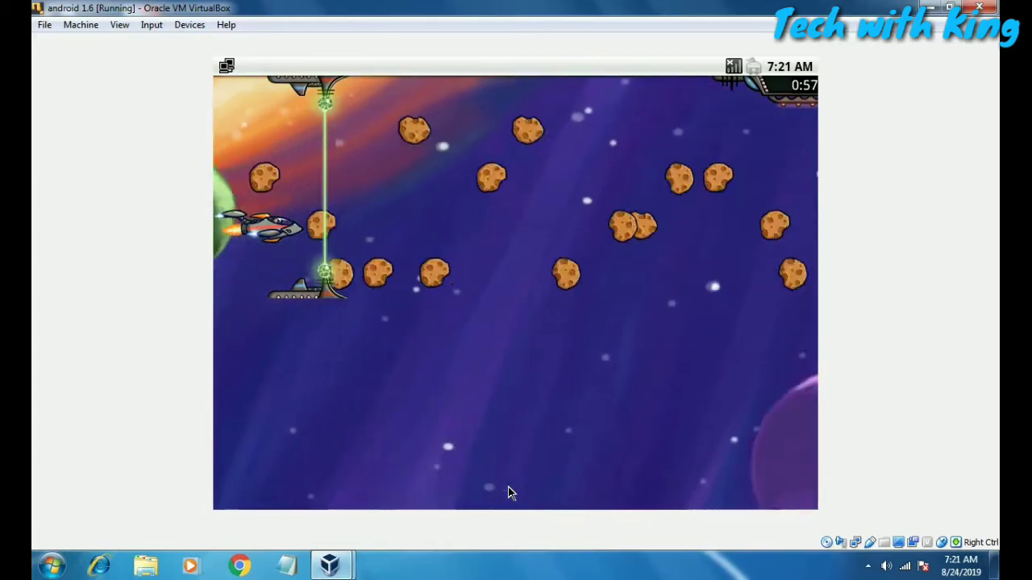
{"action": "key", "text": "Down"}
{"action": "key", "text": "Up"}
{"action": "key", "text": "Up"}
{"action": "key", "text": "Up"}
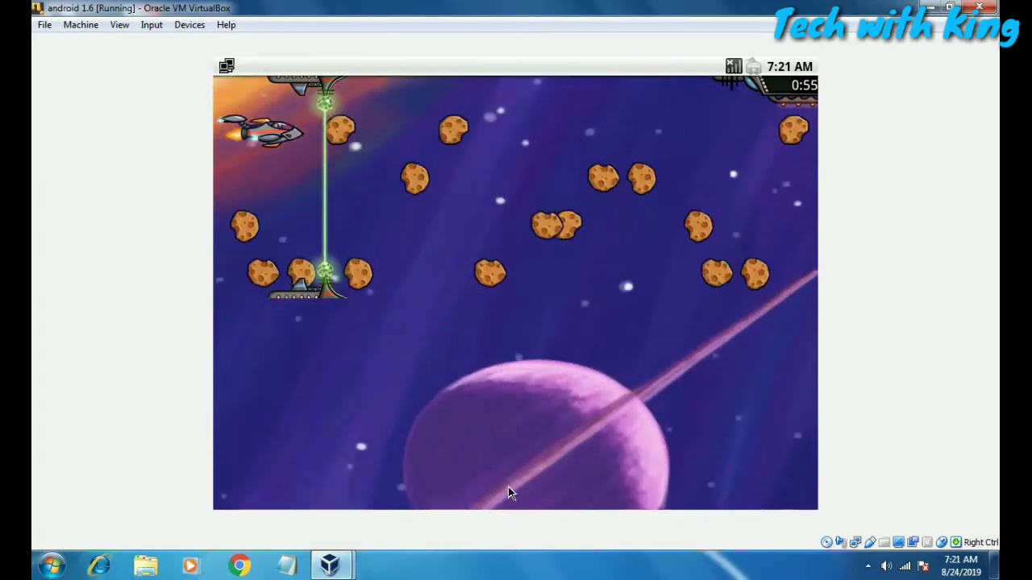
{"action": "key", "text": "Down"}
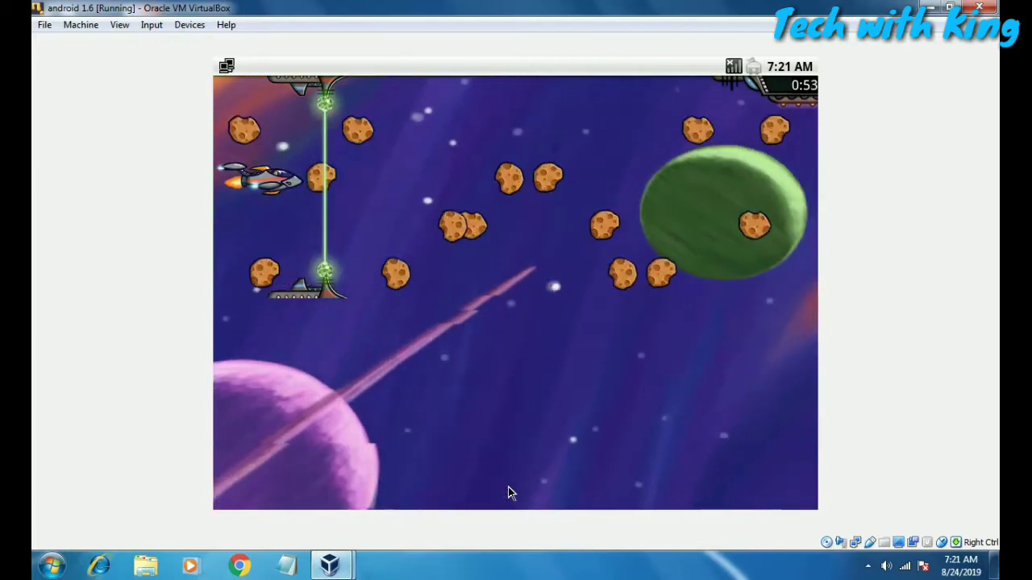
{"action": "key", "text": "Up"}
{"action": "key", "text": "Down"}
{"action": "key", "text": "Down"}
{"action": "key", "text": "Down"}
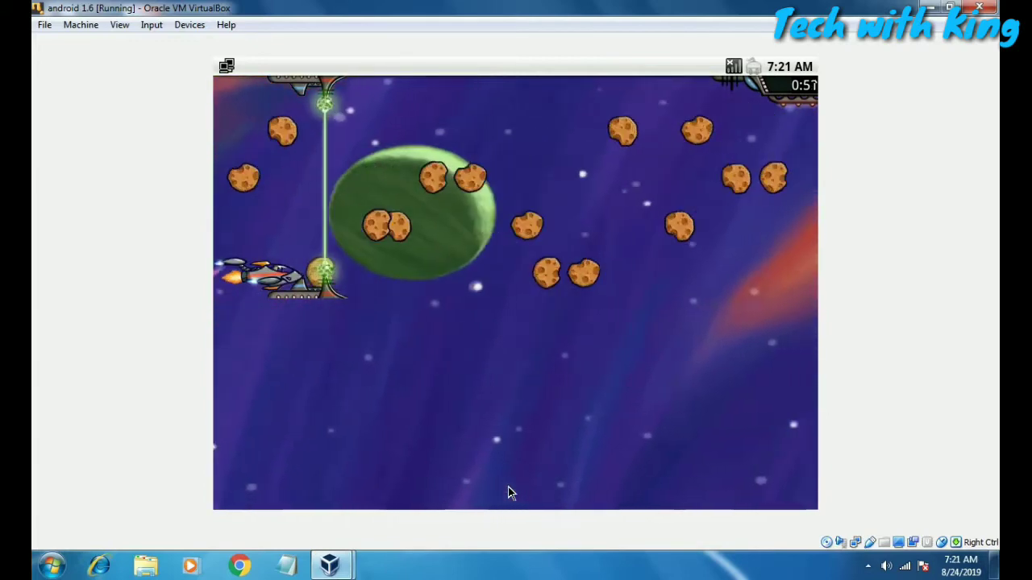
{"action": "key", "text": "Up"}
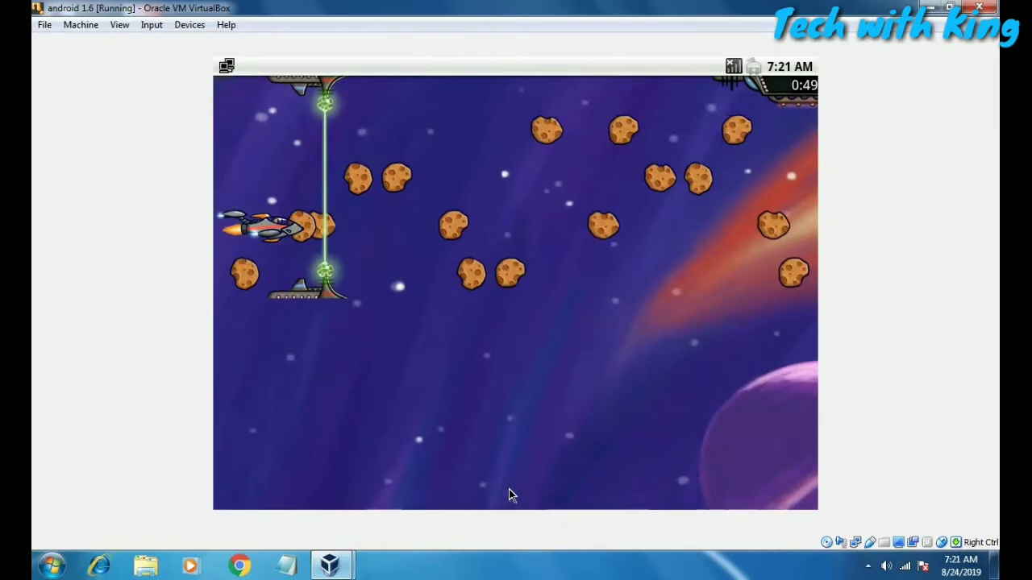
{"action": "key", "text": "Up"}
{"action": "key", "text": "Down"}
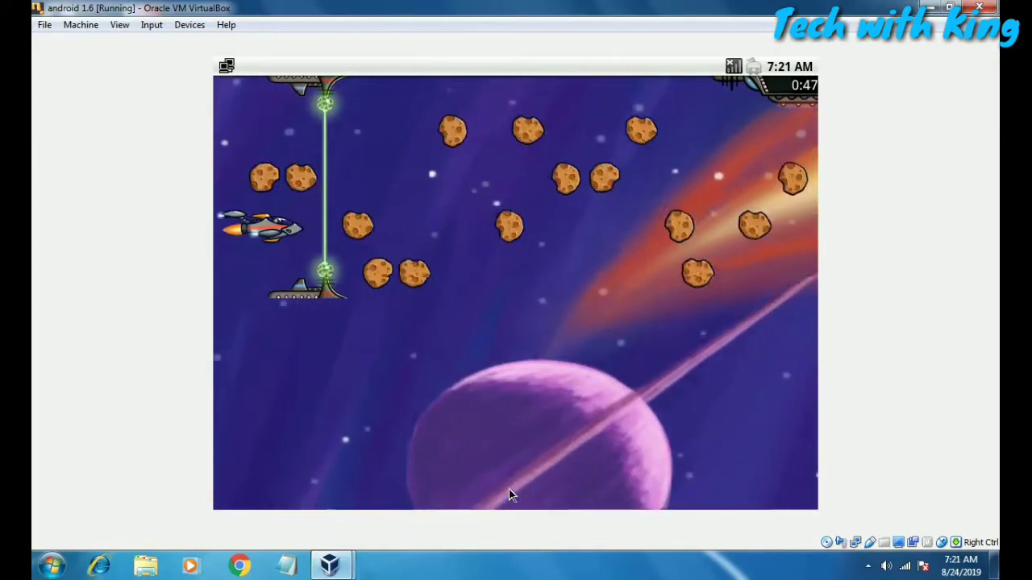
{"action": "key", "text": "Down"}
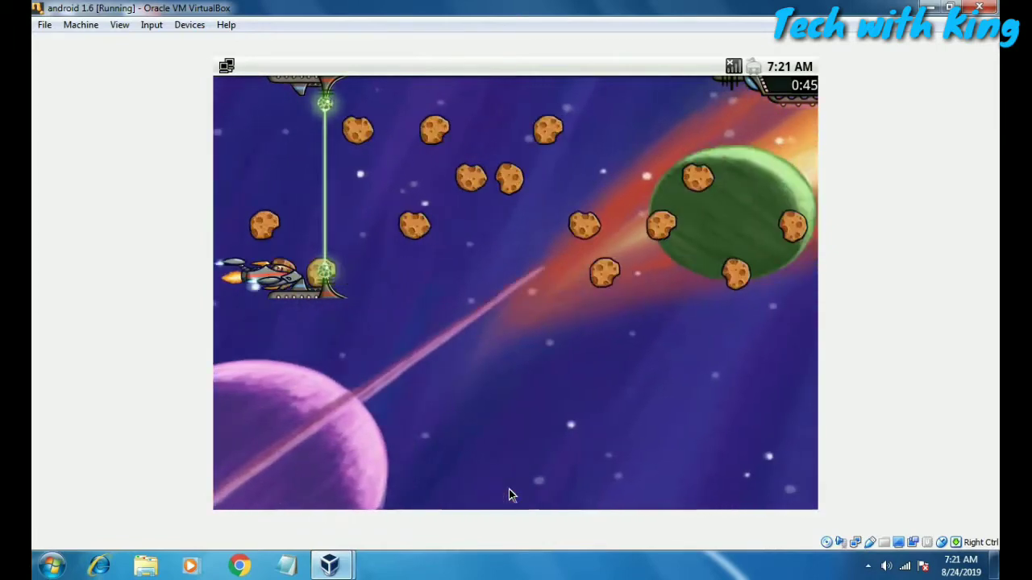
Leave JetBoy and look through the installed apps in the app drawer
{"action": "key", "text": "Home"}
{"action": "key", "text": "Return"}
{"action": "key", "text": "Right"}
{"action": "key", "text": "Down"}
{"action": "key", "text": "Down"}
{"action": "key", "text": "Up"}
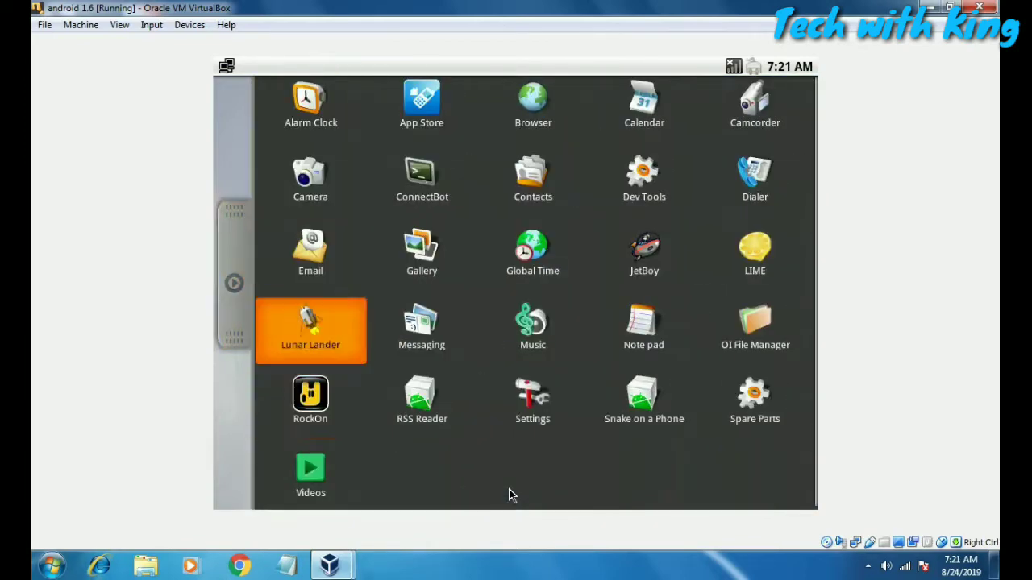
{"action": "key", "text": "Down"}
{"action": "key", "text": "Right"}
{"action": "key", "text": "Right"}
{"action": "key", "text": "Right"}
{"action": "key", "text": "Right"}
{"action": "key", "text": "Up"}
{"action": "key", "text": "Left"}
{"action": "key", "text": "Left"}
{"action": "key", "text": "Left"}
{"action": "key", "text": "Left"}
{"action": "key", "text": "Down"}
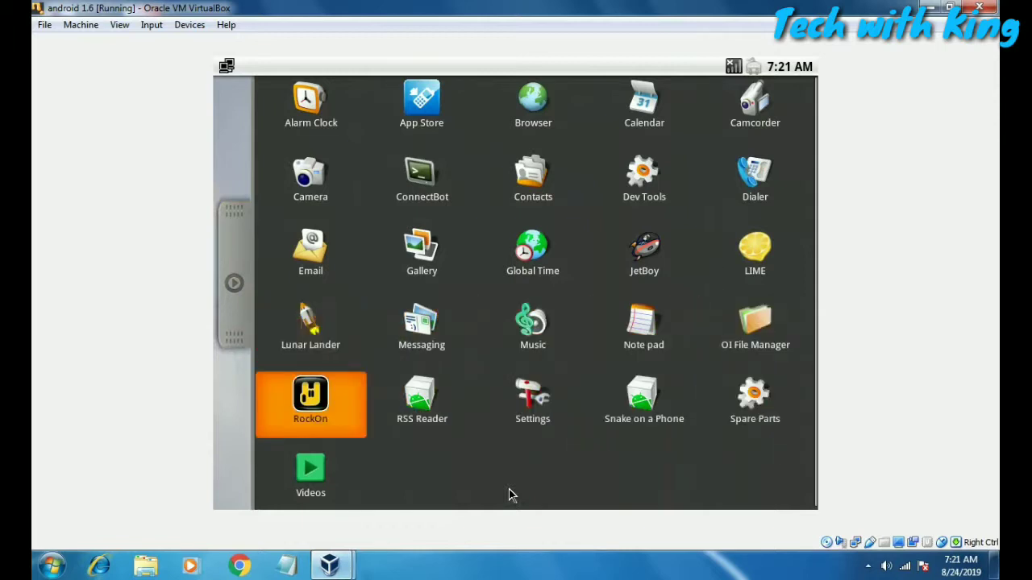
{"action": "key", "text": "Right"}
{"action": "key", "text": "Right"}
{"action": "key", "text": "Right"}
{"action": "key", "text": "Right"}
{"action": "key", "text": "Up"}
{"action": "key", "text": "Up"}
{"action": "key", "text": "Up"}
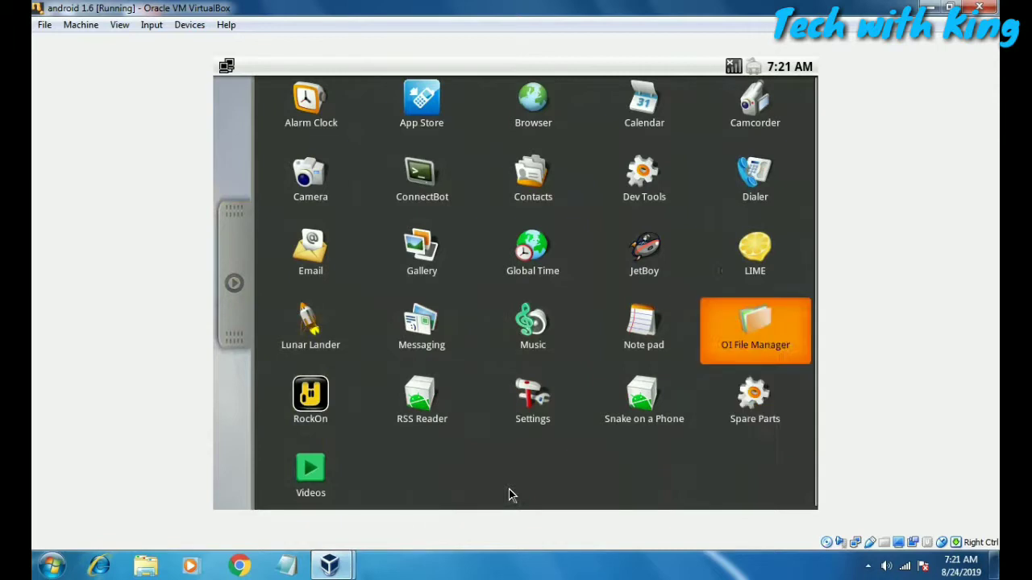
{"action": "key", "text": "Left"}
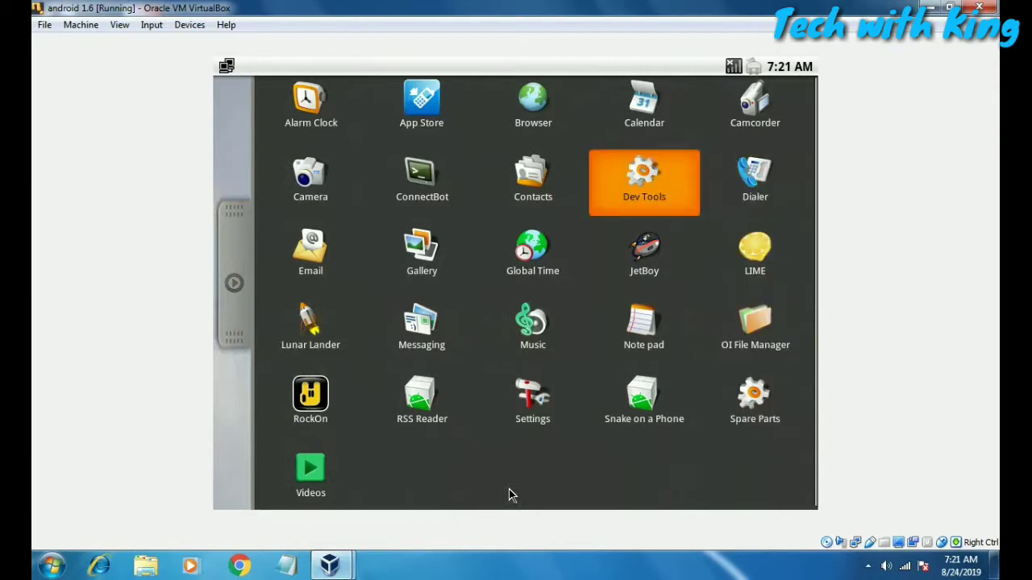
Close the app drawer and check the notifications behind the status bar, including the Ethernet status
{"action": "key", "text": "Escape"}
{"action": "key", "text": "Left"}
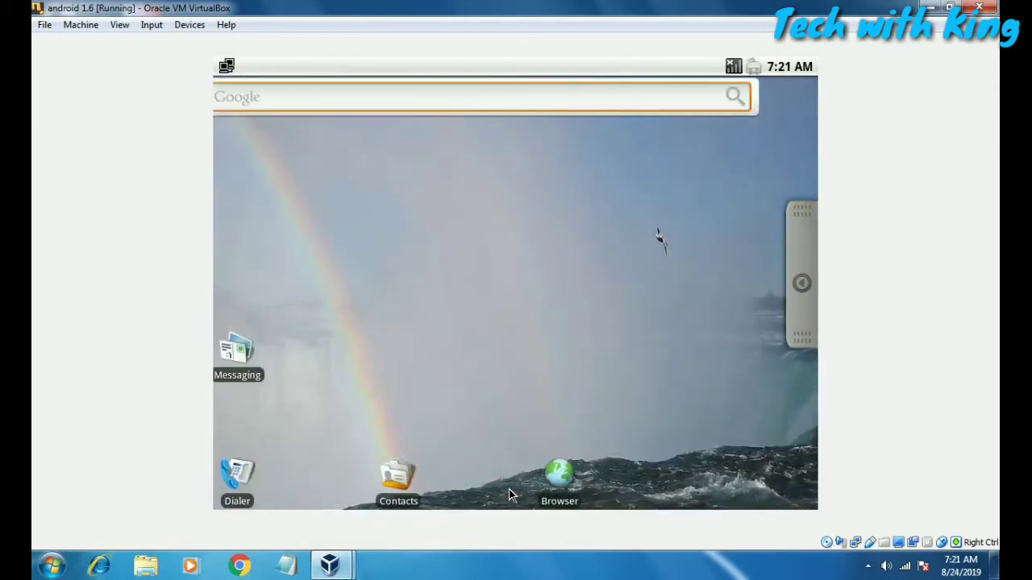
{"action": "key", "text": "Up"}
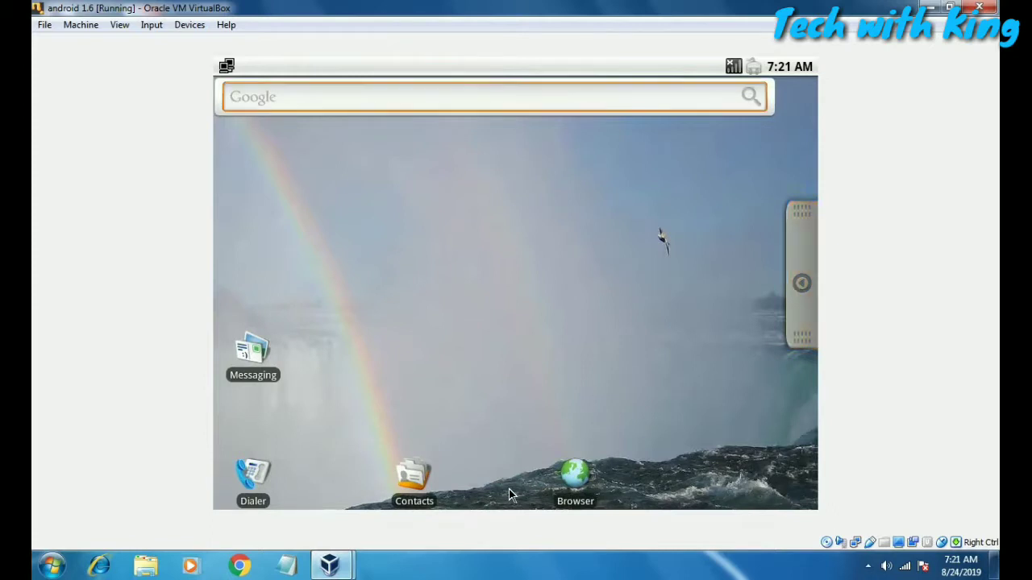
{"action": "left_click_drag", "start_coordinate": [687, 71], "coordinate": [675, 154]}
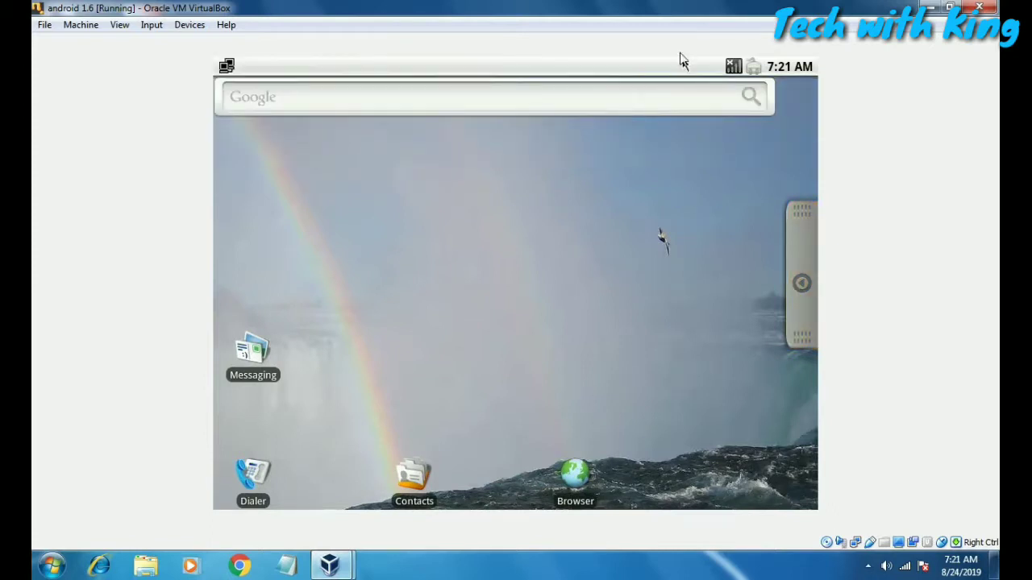
{"action": "left_click_drag", "start_coordinate": [678, 69], "coordinate": [597, 510]}
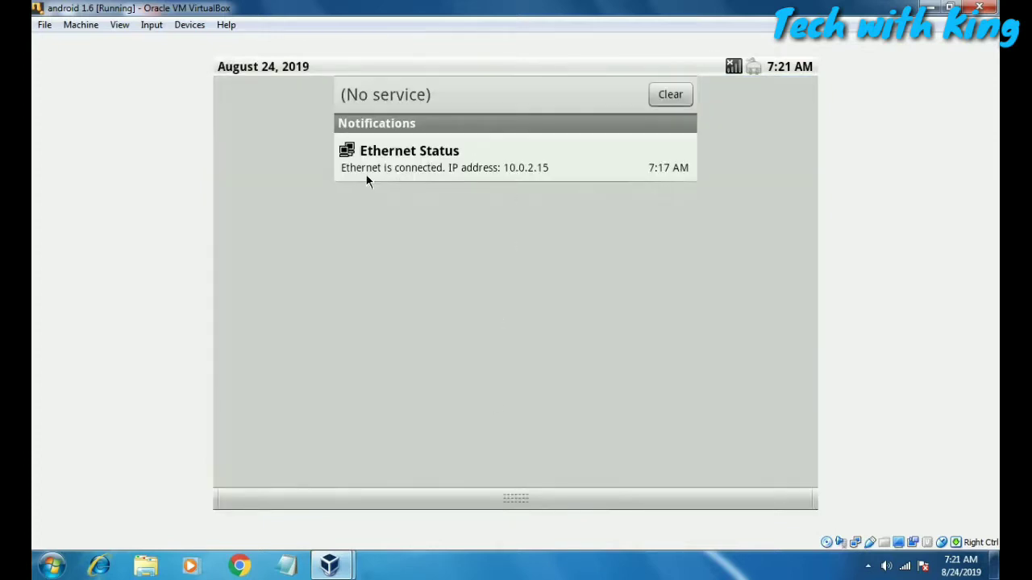
{"action": "left_click", "coordinate": [579, 503]}
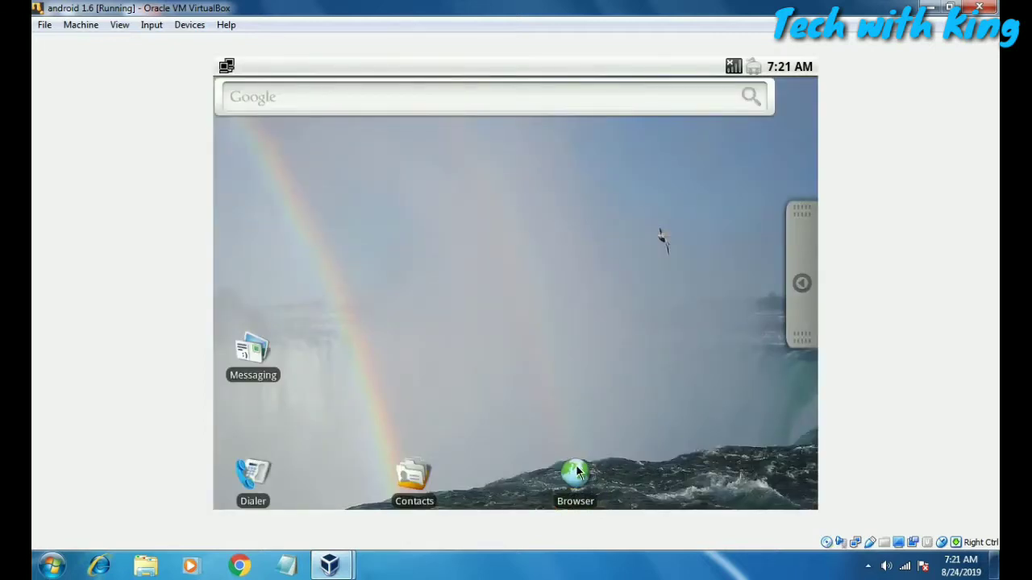
Open the Browser and search Google for "youtube", continuing past the security certificate warning
{"action": "left_click", "coordinate": [576, 472]}
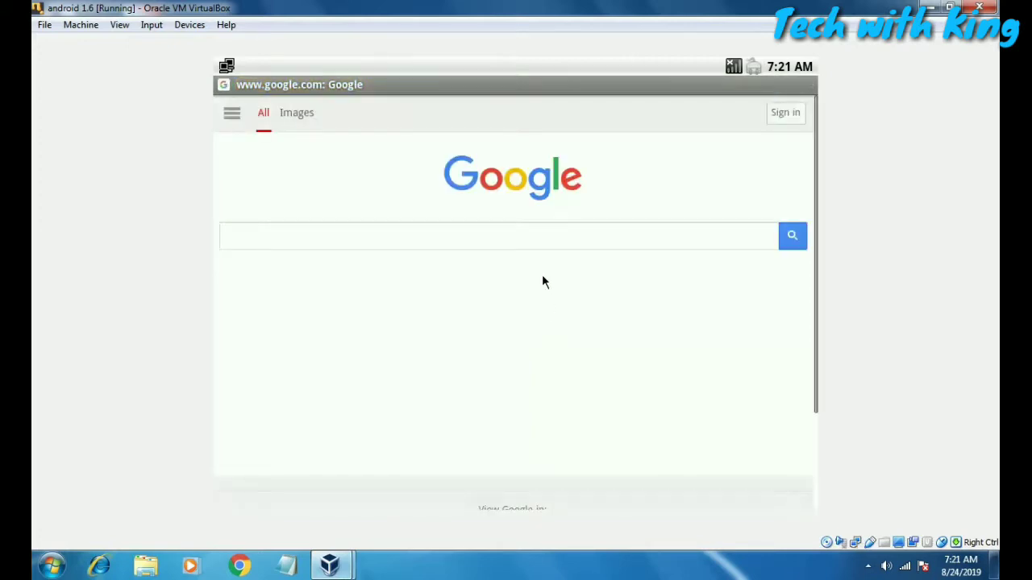
{"action": "left_click", "coordinate": [555, 238]}
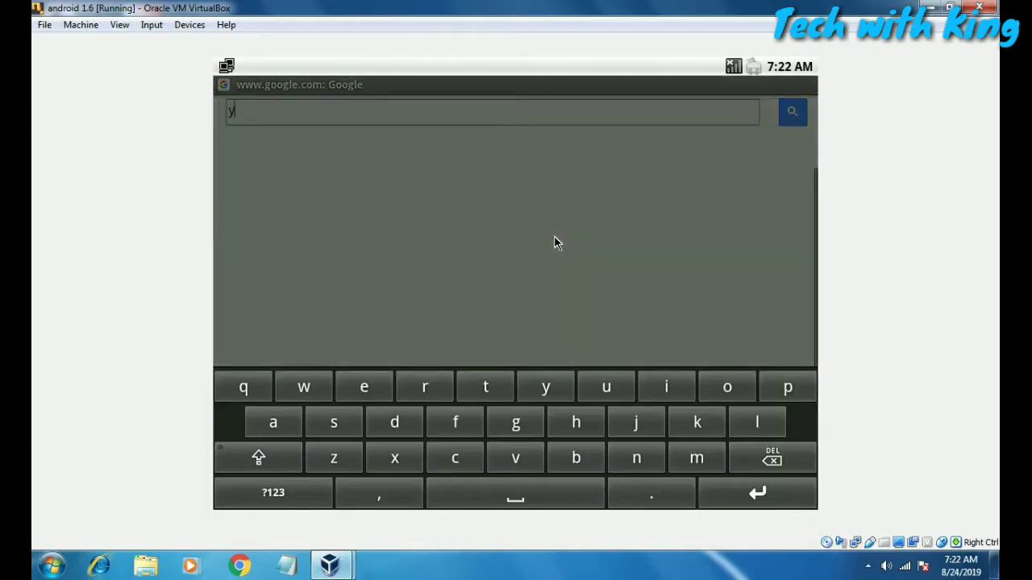
{"action": "key", "text": "Return"}
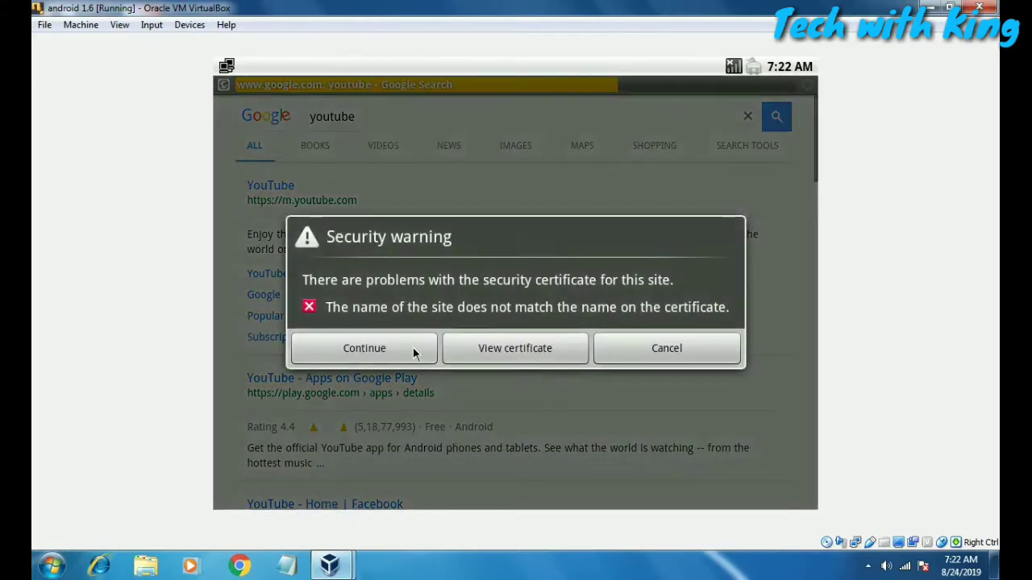
{"action": "left_click", "coordinate": [412, 348]}
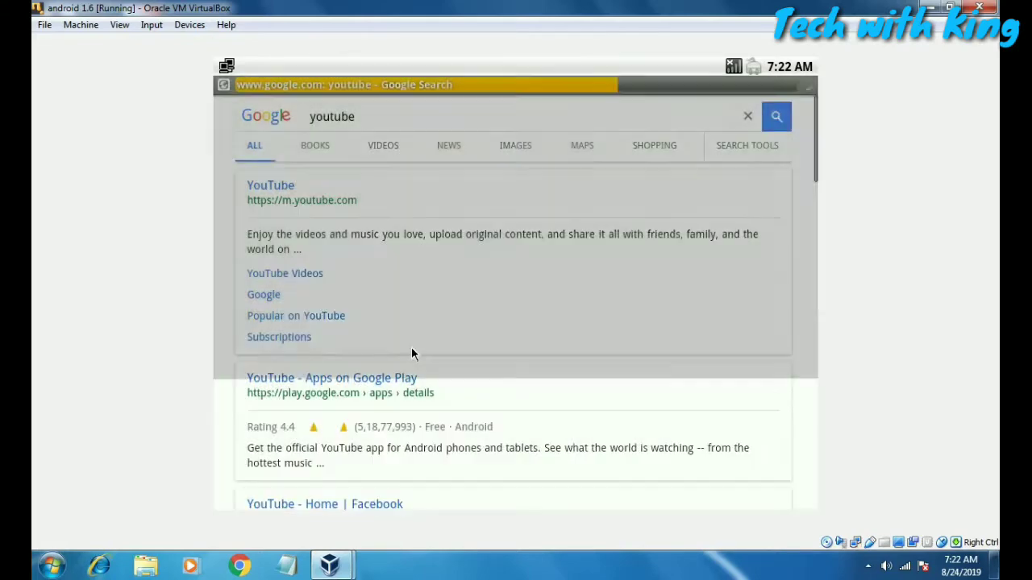
Open the m.youtube.com search result, continuing past each security certificate warning
{"action": "left_click", "coordinate": [275, 190]}
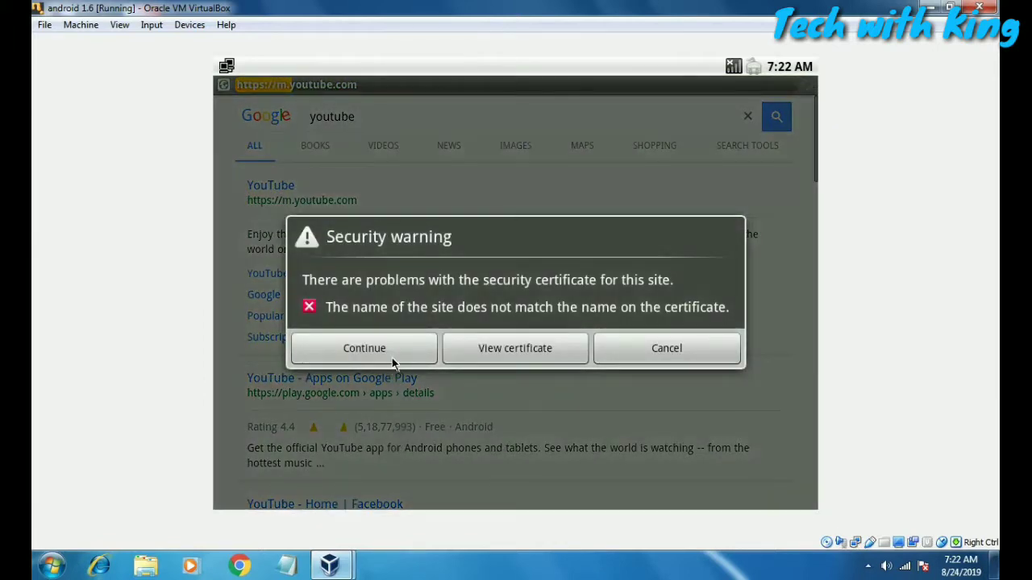
{"action": "left_click", "coordinate": [394, 361]}
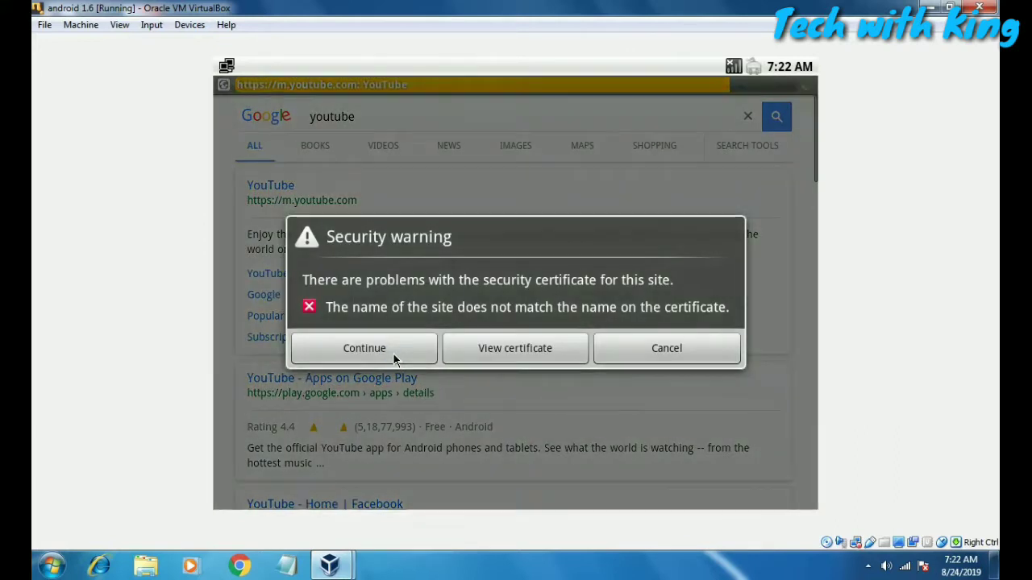
{"action": "left_click", "coordinate": [394, 354]}
{"action": "left_click", "coordinate": [393, 352]}
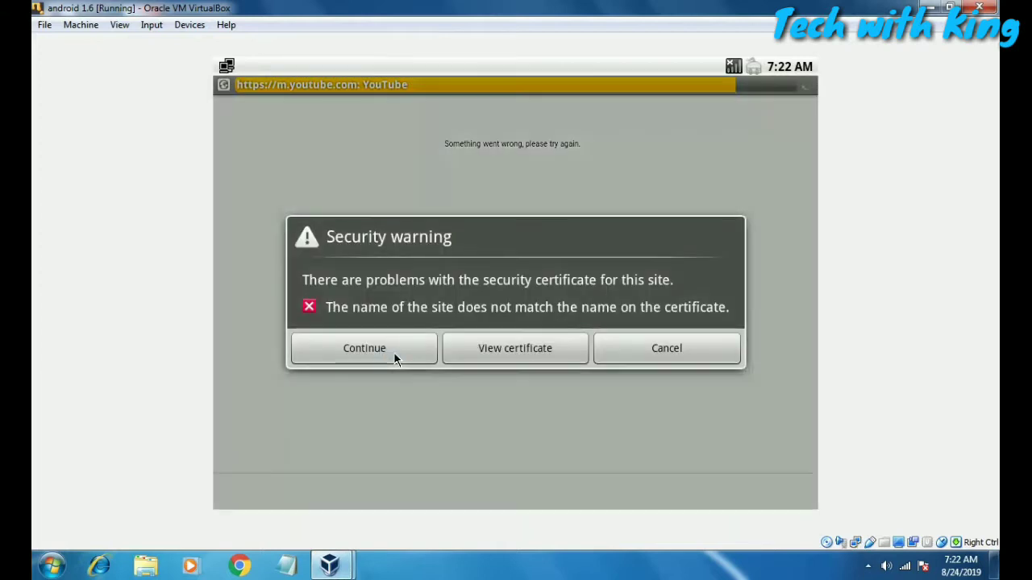
{"action": "left_click", "coordinate": [393, 352]}
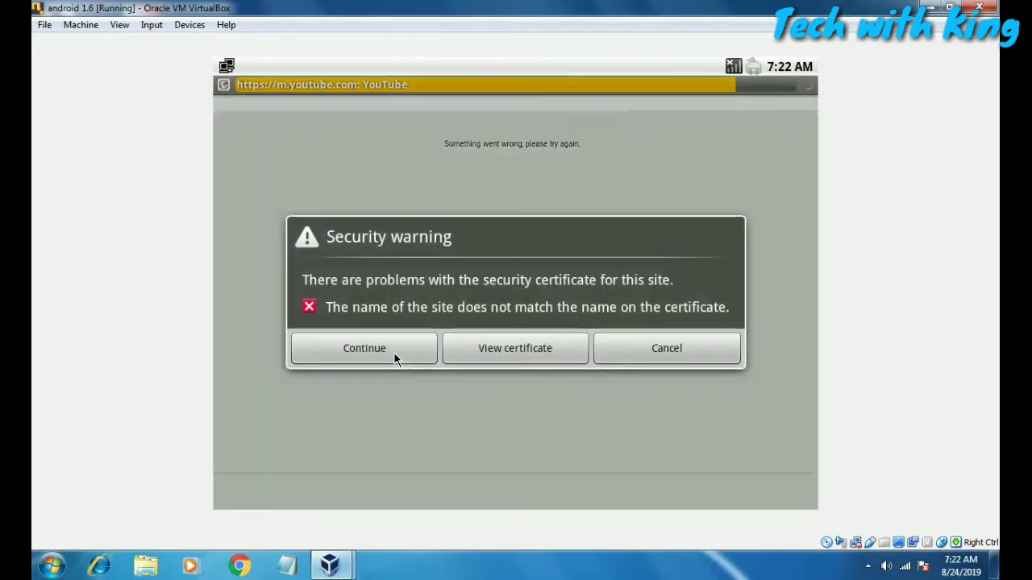
{"action": "left_click", "coordinate": [393, 355]}
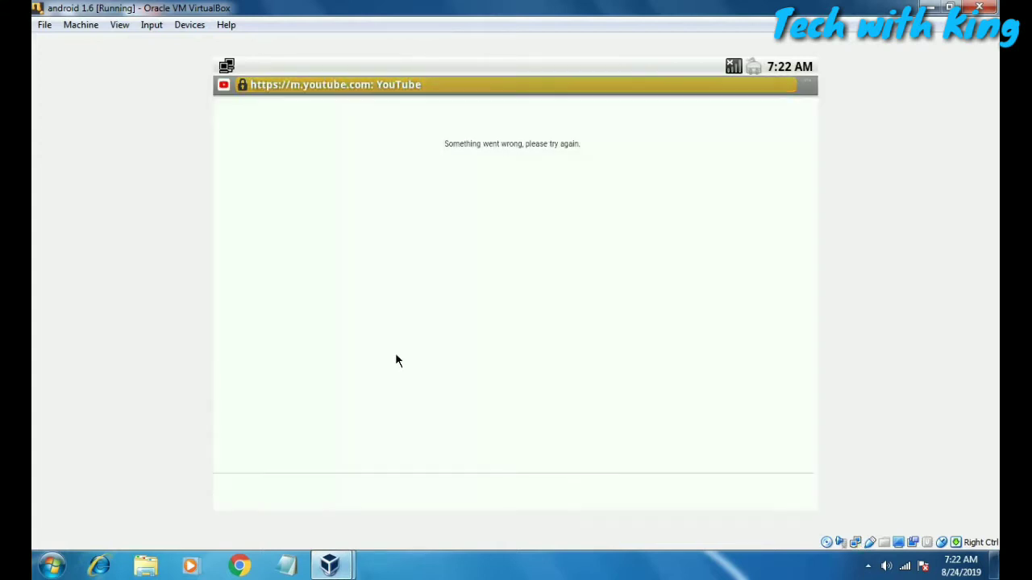
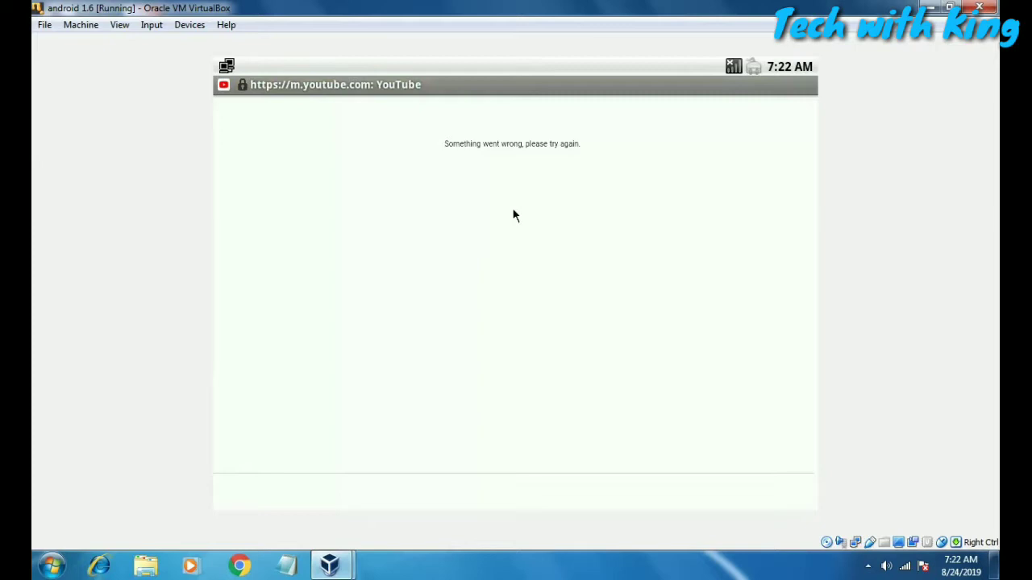
Return to the Google results for "youtube" and look through the listed links
{"action": "key", "text": "Escape"}
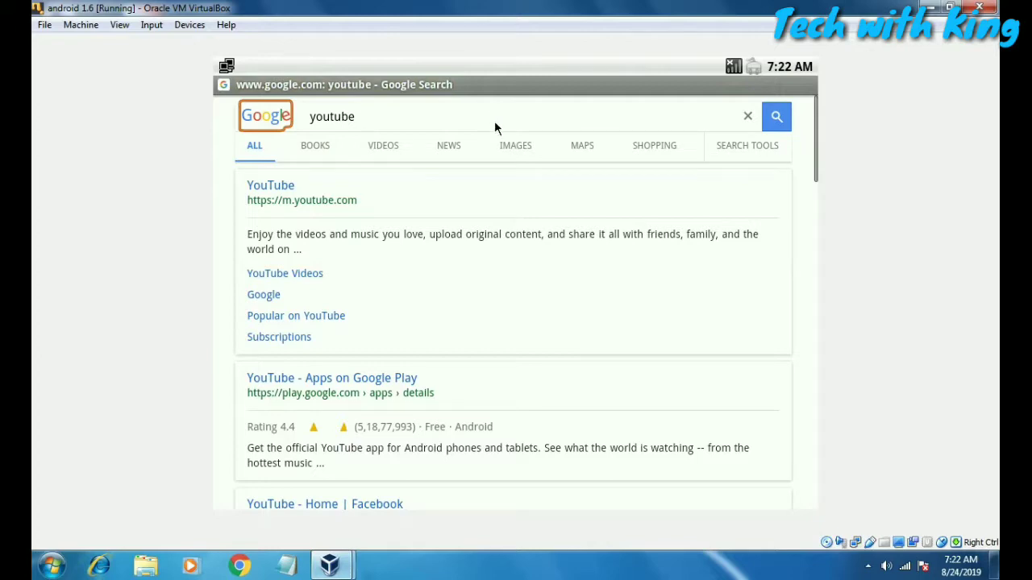
{"action": "key", "text": "Down"}
{"action": "key", "text": "Down"}
{"action": "key", "text": "Down"}
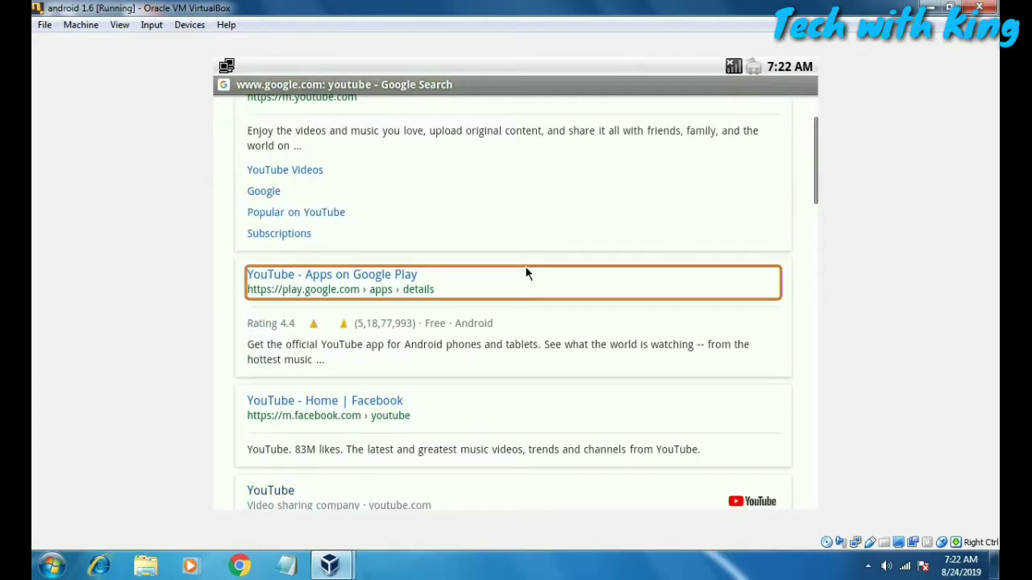
{"action": "key", "text": "Down"}
{"action": "key", "text": "Down"}
{"action": "key", "text": "Down"}
{"action": "key", "text": "Down"}
{"action": "key", "text": "Up"}
{"action": "key", "text": "Up"}
{"action": "key", "text": "Up"}
{"action": "key", "text": "Up"}
{"action": "key", "text": "Up"}
{"action": "key", "text": "Up"}
{"action": "key", "text": "Up"}
{"action": "key", "text": "Up"}
{"action": "key", "text": "Up"}
{"action": "key", "text": "Up"}
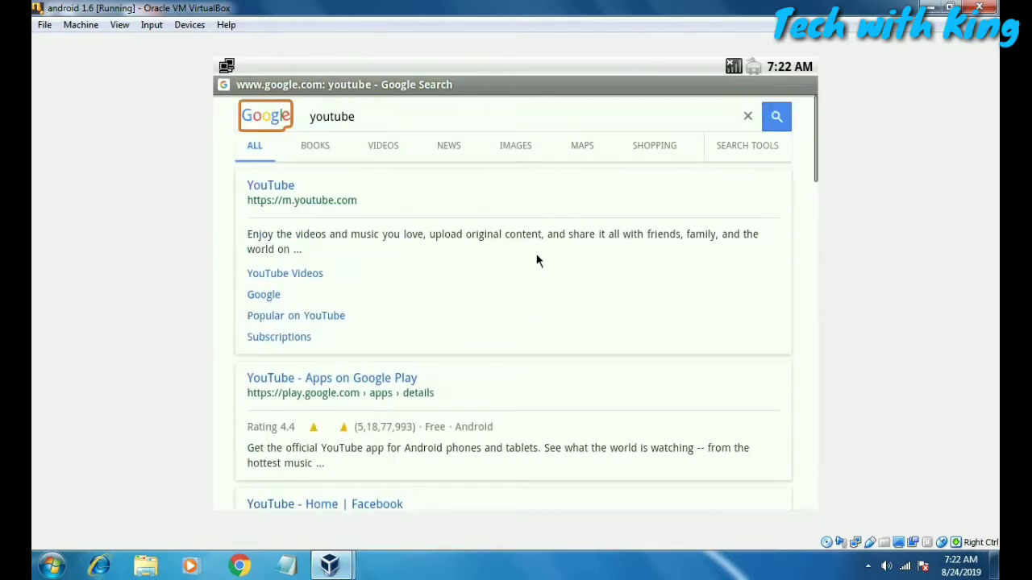
{"action": "key", "text": "Down"}
{"action": "key", "text": "Down"}
{"action": "key", "text": "Down"}
{"action": "key", "text": "Up"}
{"action": "key", "text": "Up"}
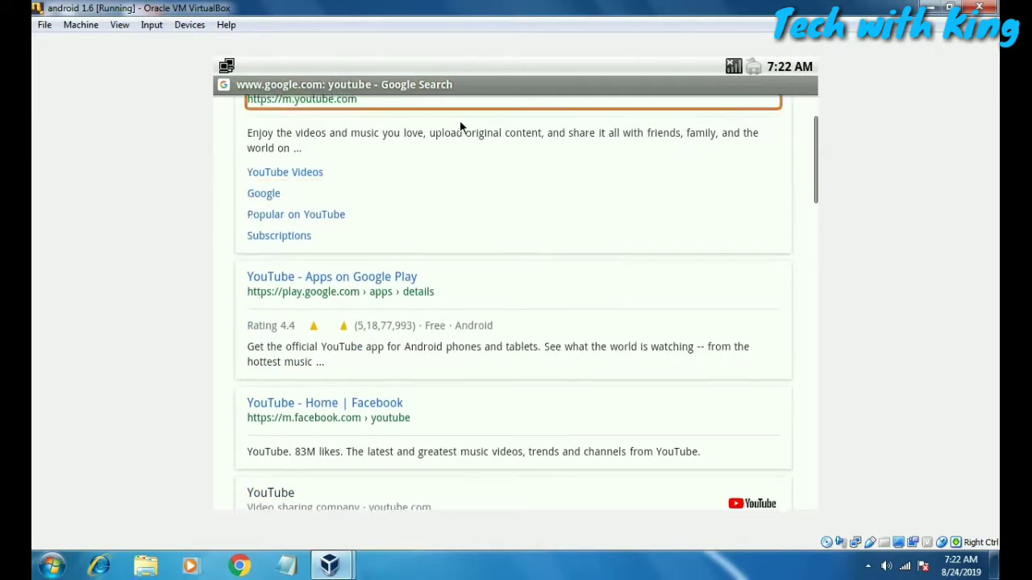
Replace the query in the Google search box with "facebook" and run the search
{"action": "key", "text": "Up"}
{"action": "left_click", "coordinate": [410, 113]}
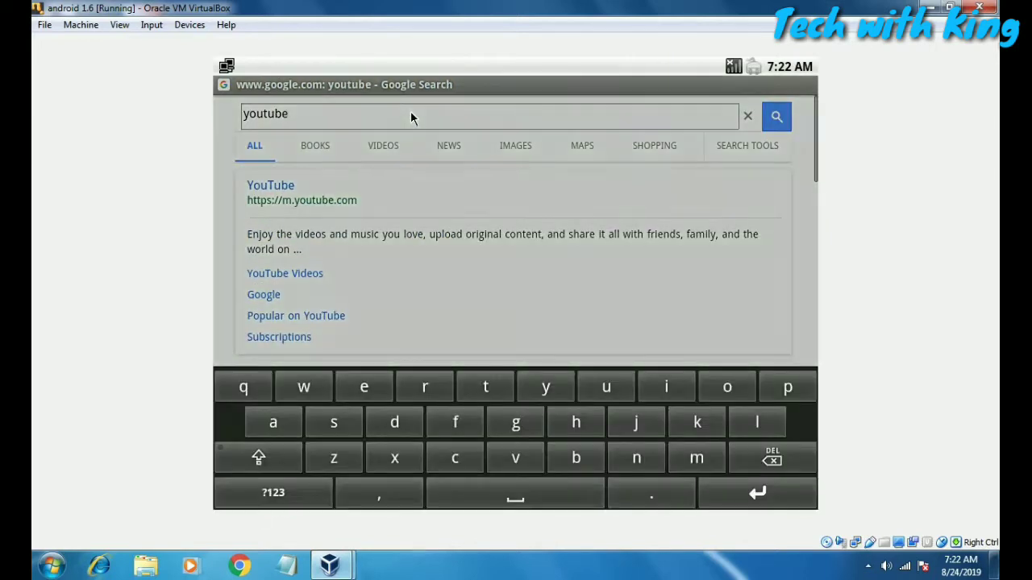
{"action": "key", "text": "BackSpace"}
{"action": "key", "text": "BackSpace"}
{"action": "key", "text": "BackSpace"}
{"action": "key", "text": "BackSpace"}
{"action": "key", "text": "BackSpace"}
{"action": "key", "text": "BackSpace"}
{"action": "key", "text": "BackSpace"}
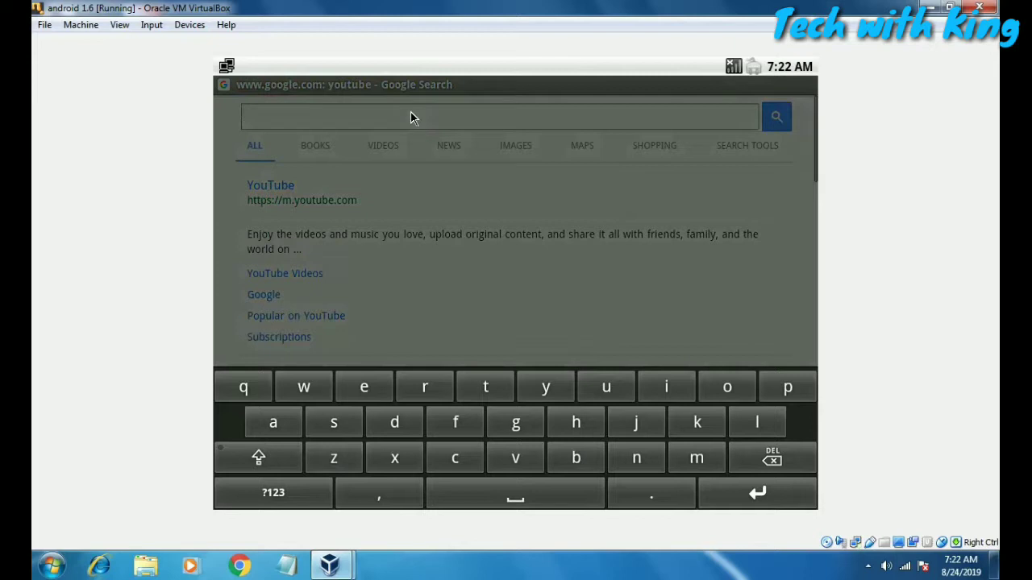
{"action": "type", "text": "t"}
{"action": "key", "text": "Return"}
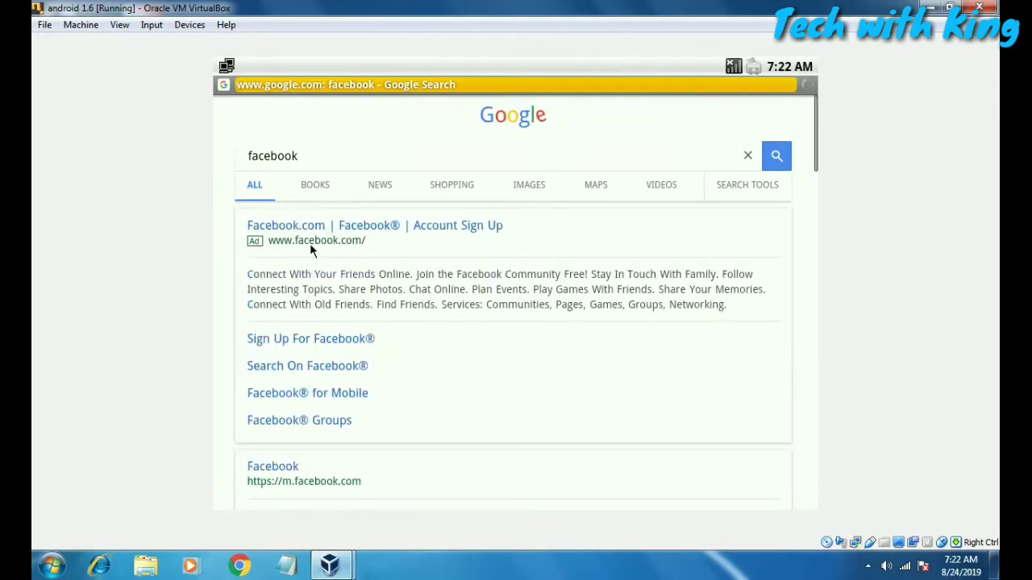
Open the sponsored Facebook account sign-up result, viewing the site's security certificate and continuing past each certificate warning
{"action": "left_click", "coordinate": [393, 230]}
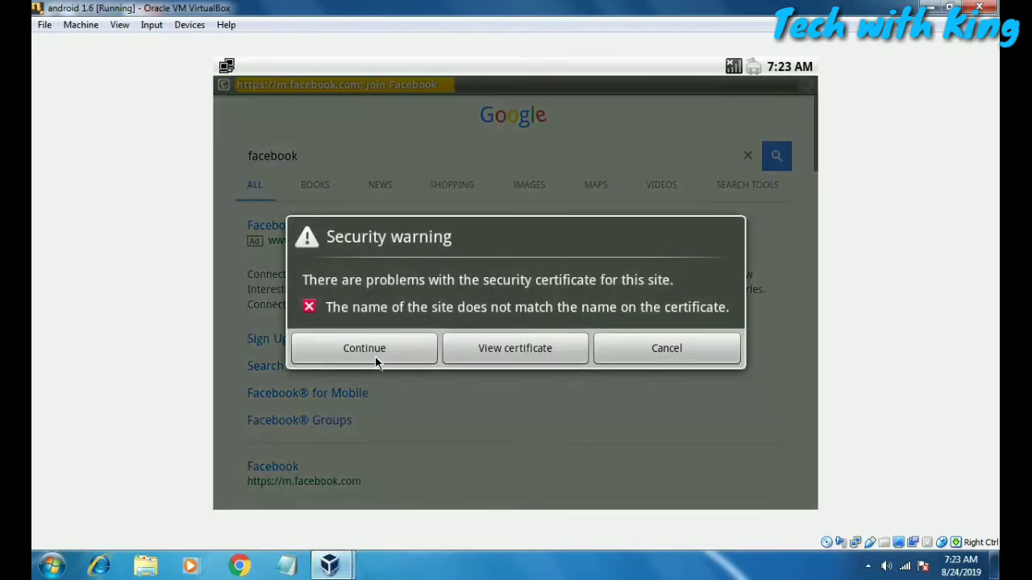
{"action": "left_click", "coordinate": [376, 358]}
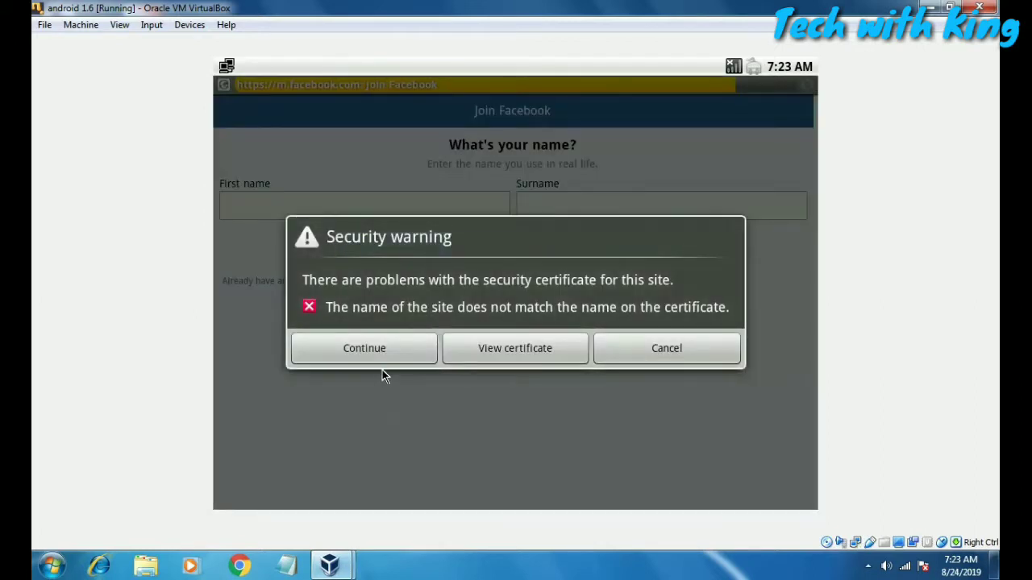
{"action": "left_click", "coordinate": [510, 354]}
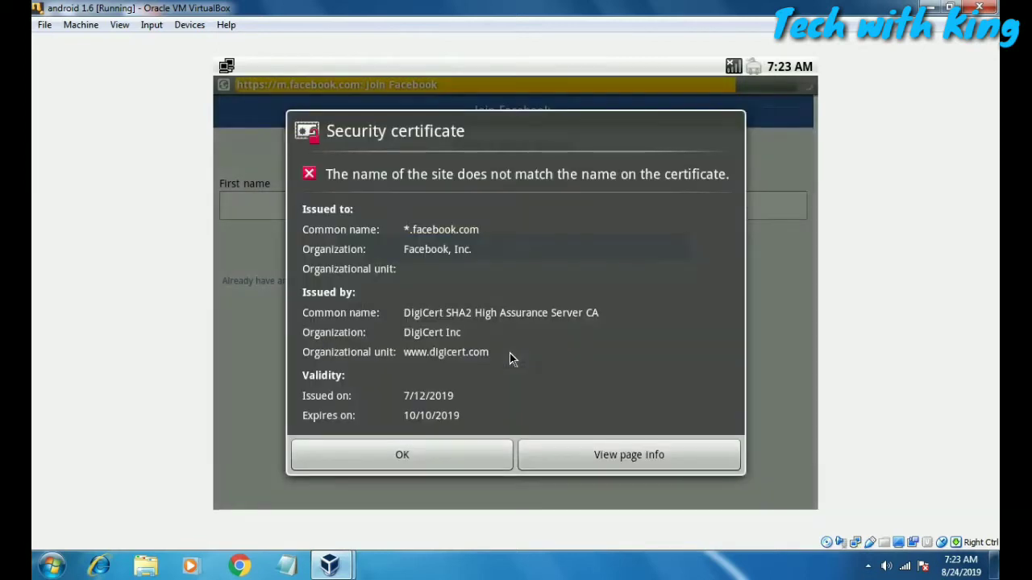
{"action": "left_click", "coordinate": [477, 457]}
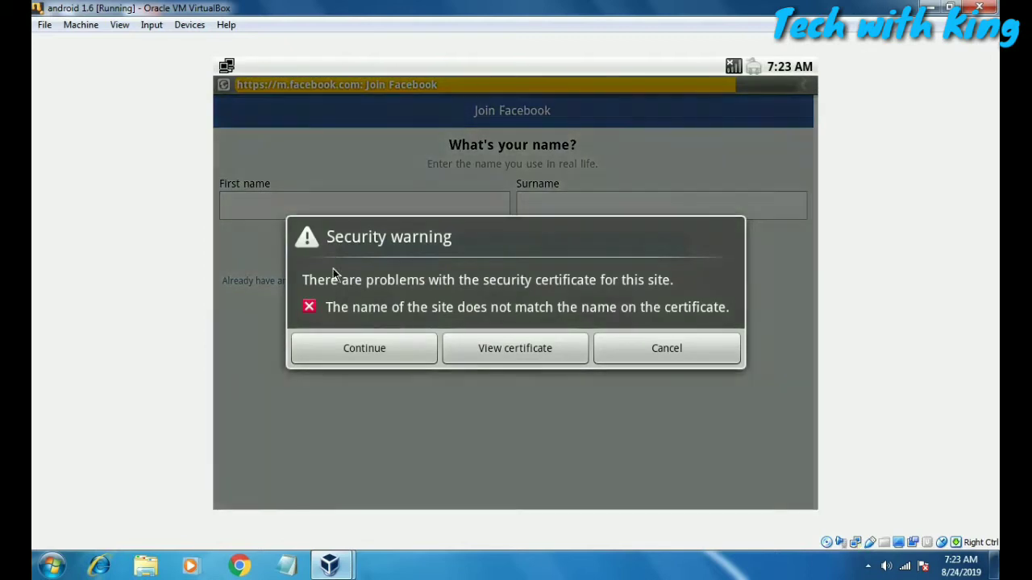
{"action": "left_click", "coordinate": [360, 345]}
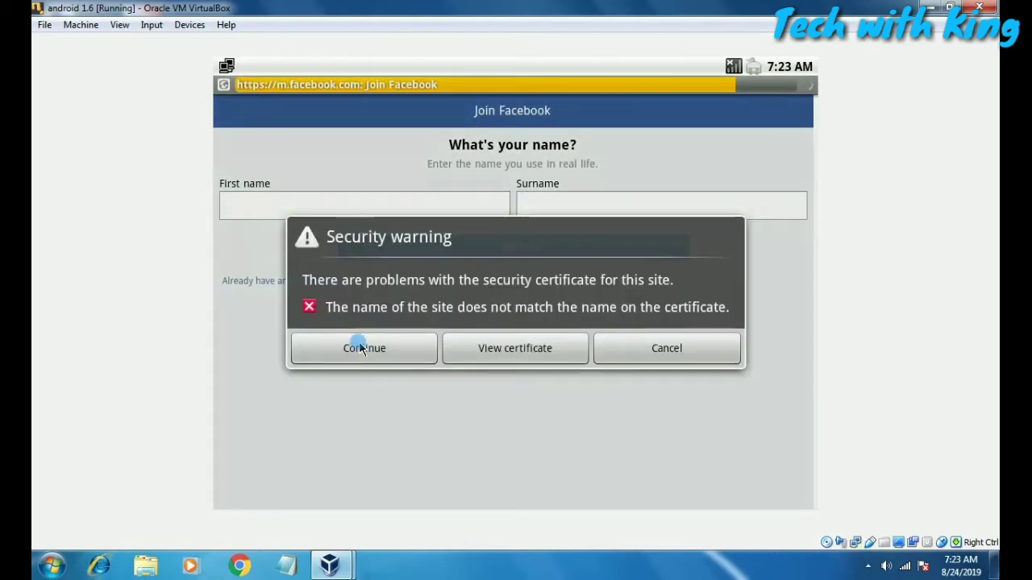
{"action": "left_click", "coordinate": [360, 345]}
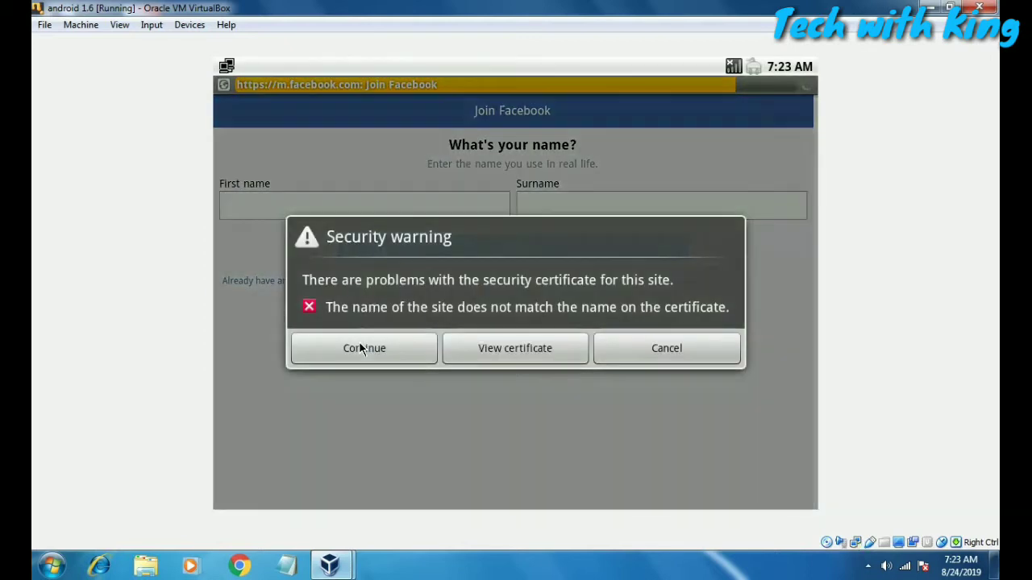
{"action": "left_click", "coordinate": [360, 349]}
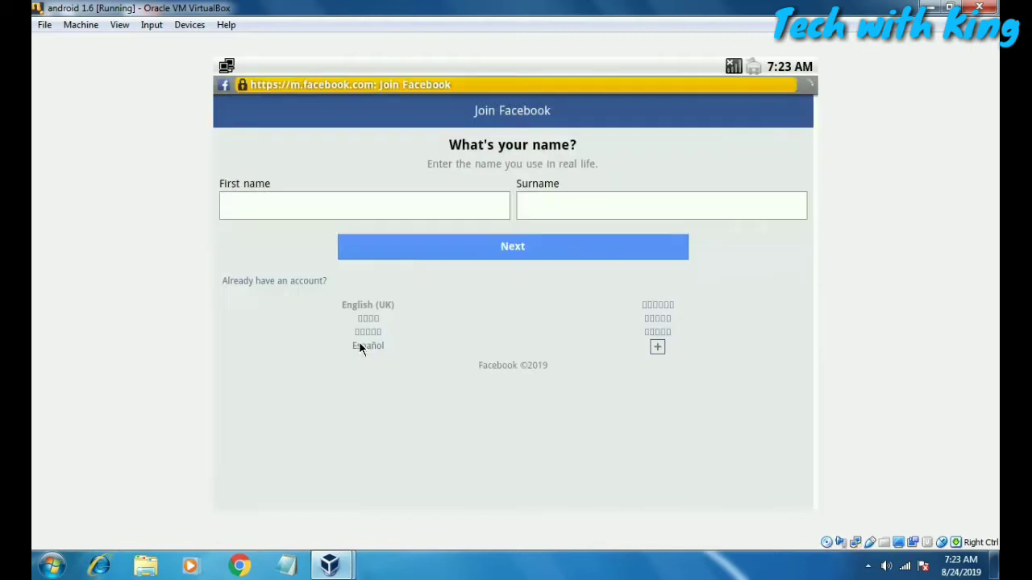
Leave the Join Facebook page without entering a name, confirming the cancelled account creation, and return to the Google results
{"action": "left_click", "coordinate": [375, 208]}
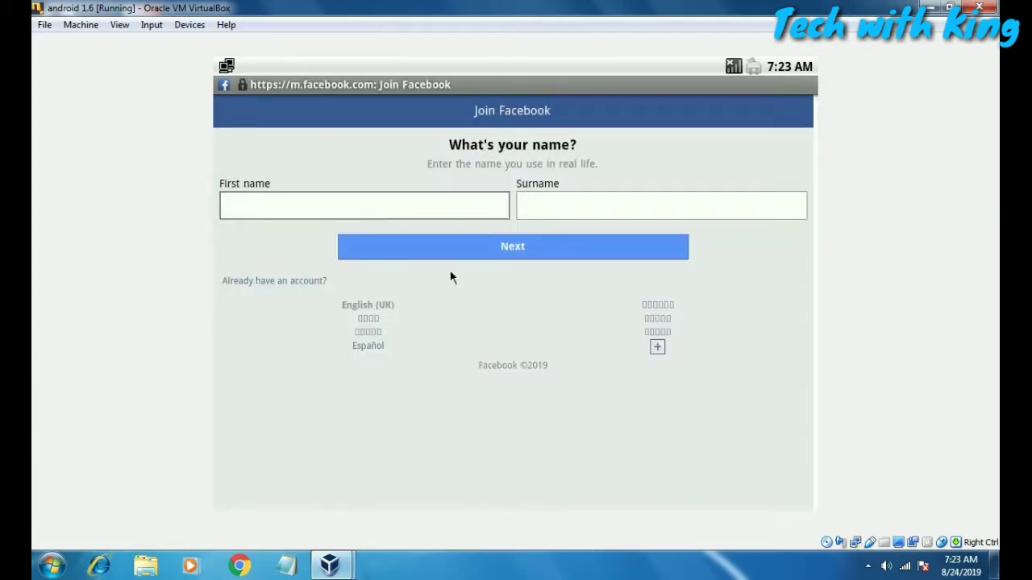
{"action": "key", "text": "Escape"}
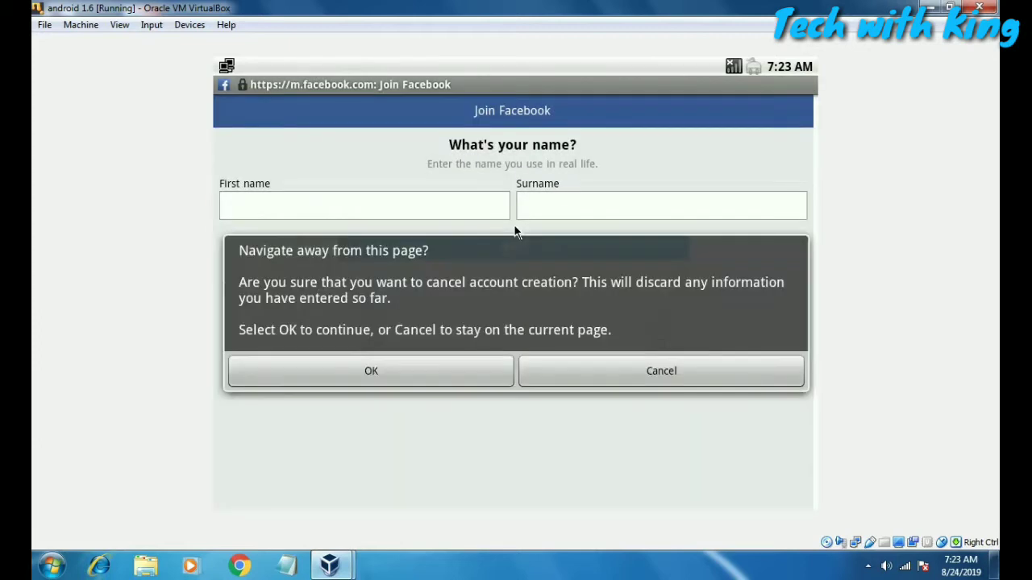
{"action": "left_click", "coordinate": [442, 379]}
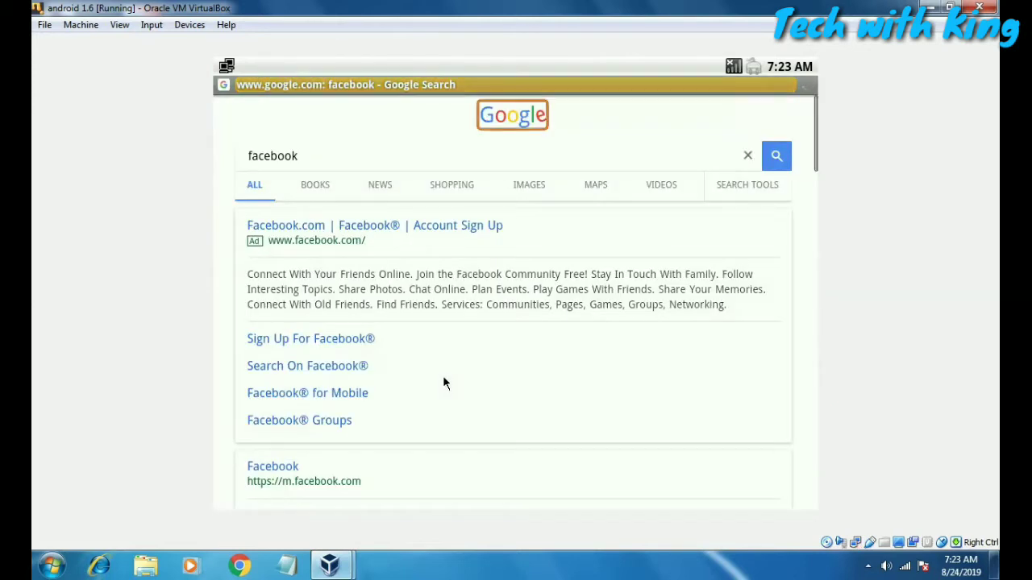
View the Google image results for "facebook" and return to the results of all types
{"action": "left_click", "coordinate": [527, 185]}
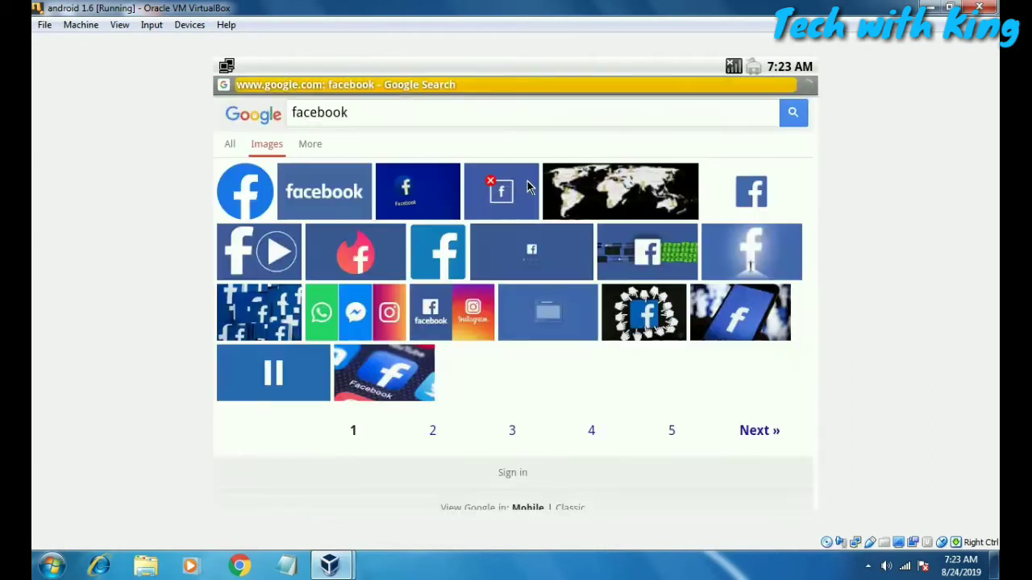
{"action": "scroll", "coordinate": [527, 194], "scroll_direction": "down", "scroll_amount": 3}
{"action": "scroll", "coordinate": [548, 214], "scroll_direction": "up", "scroll_amount": 2}
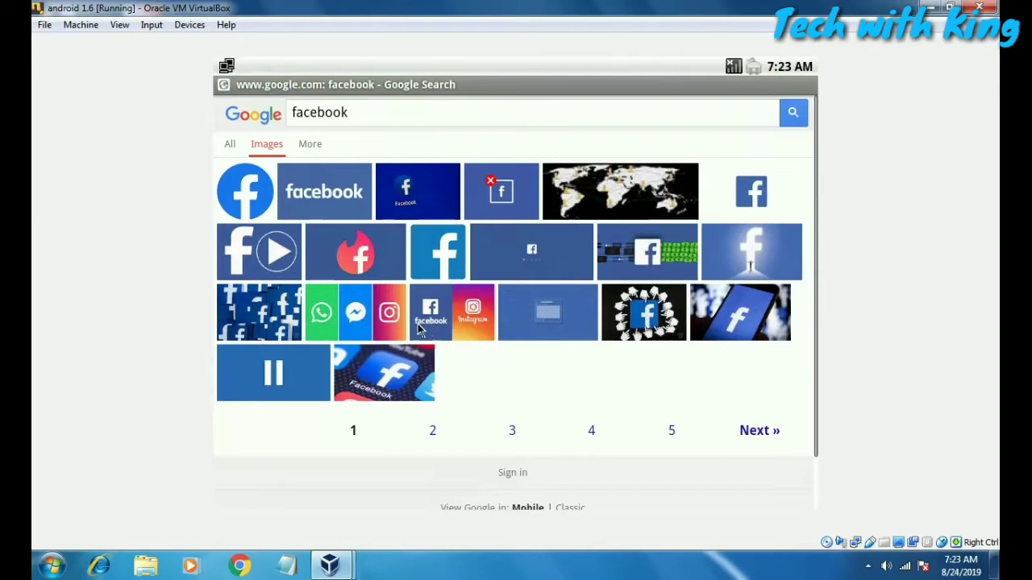
{"action": "key", "text": "Escape"}
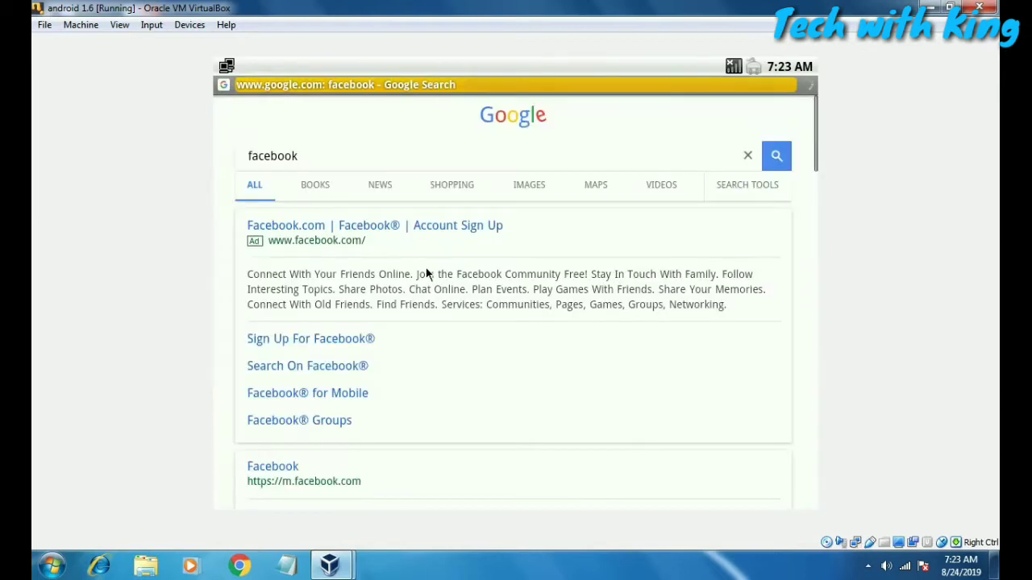
Look through the "facebook" web results down to the top stories and Wikipedia entry, and exit the Browser to the home screen
{"action": "scroll", "coordinate": [643, 391], "scroll_direction": "down", "scroll_amount": 5}
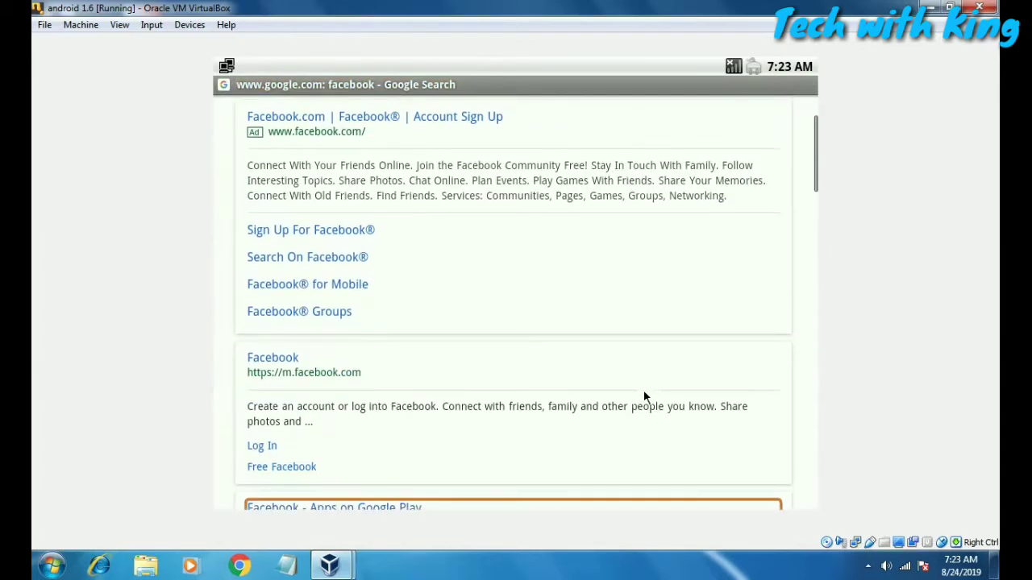
{"action": "scroll", "coordinate": [643, 391], "scroll_direction": "up", "scroll_amount": 3}
{"action": "scroll", "coordinate": [643, 391], "scroll_direction": "down", "scroll_amount": 5}
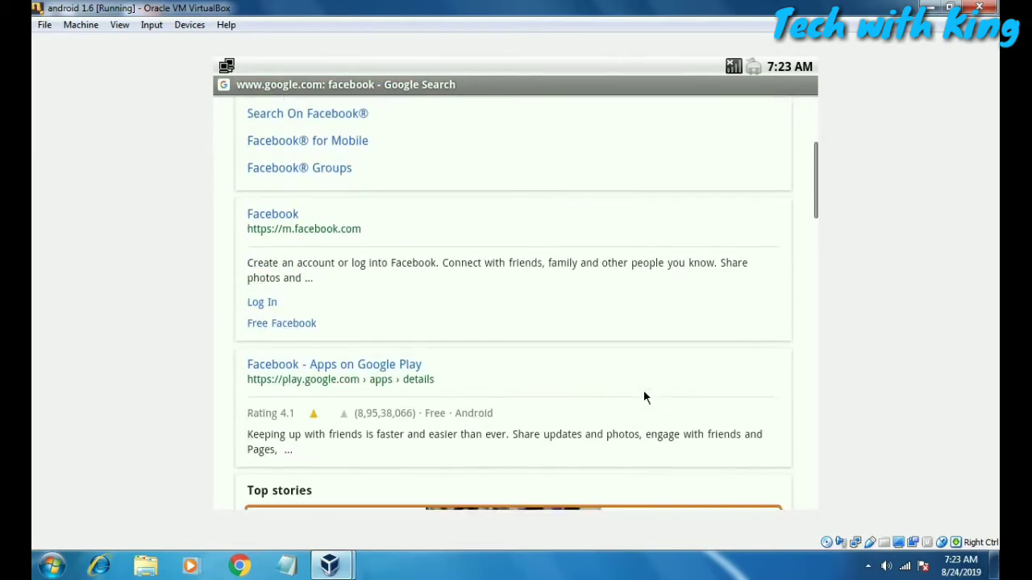
{"action": "scroll", "coordinate": [648, 392], "scroll_direction": "down", "scroll_amount": 4}
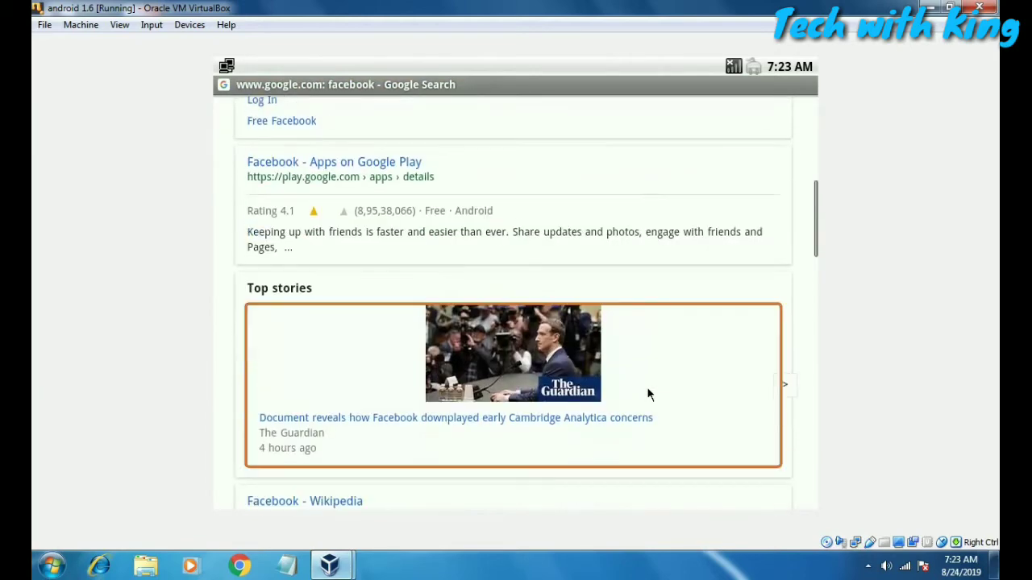
{"action": "scroll", "coordinate": [647, 392], "scroll_direction": "down", "scroll_amount": 2}
{"action": "scroll", "coordinate": [647, 392], "scroll_direction": "up", "scroll_amount": 2}
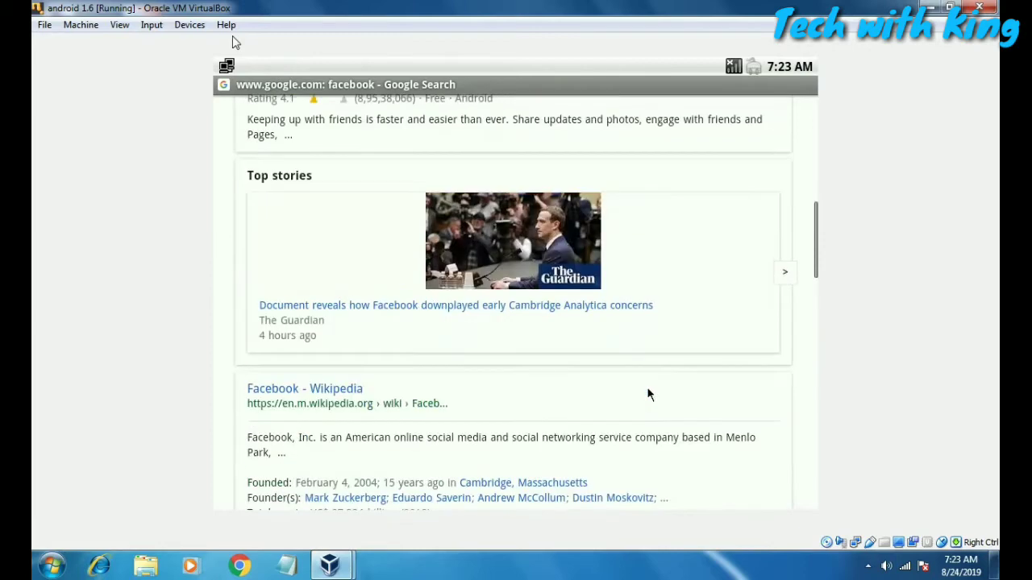
{"action": "scroll", "coordinate": [648, 392], "scroll_direction": "up", "scroll_amount": 2}
{"action": "key", "text": "Escape"}
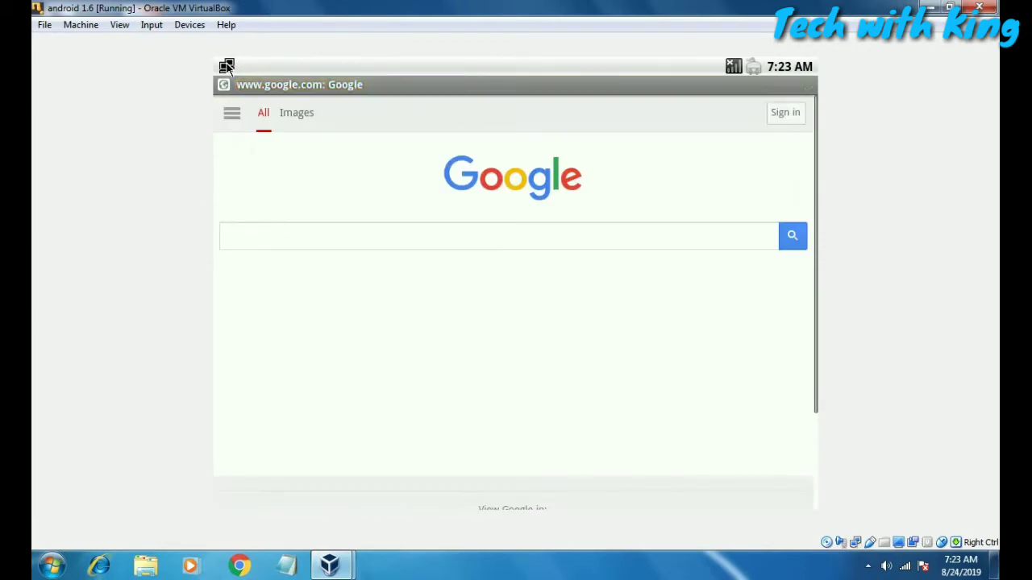
{"action": "key", "text": "Escape"}
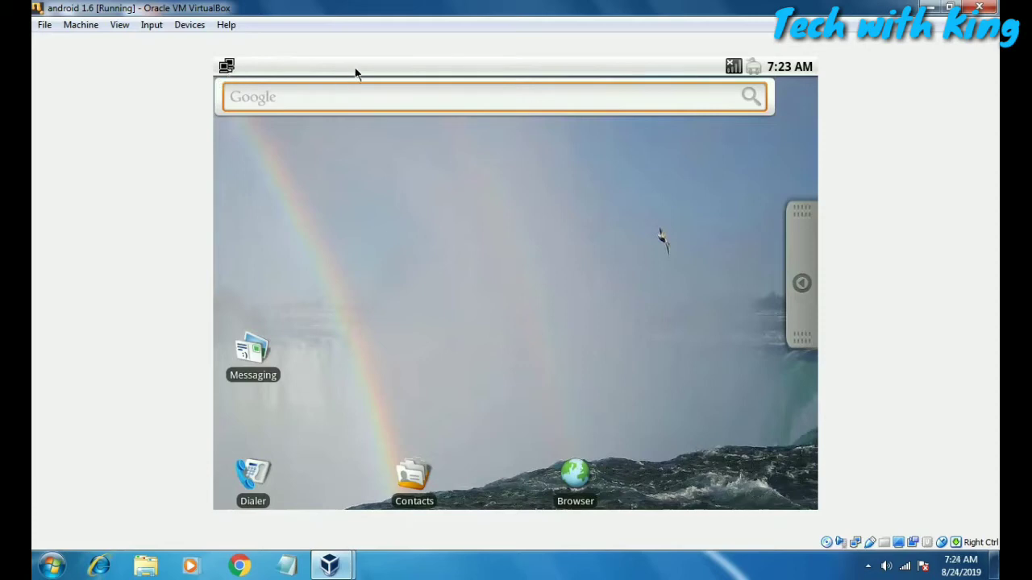
Check the Ethernet status in the notifications, and look over the installed apps in the app drawer before closing it
{"action": "left_click_drag", "start_coordinate": [359, 70], "coordinate": [385, 371]}
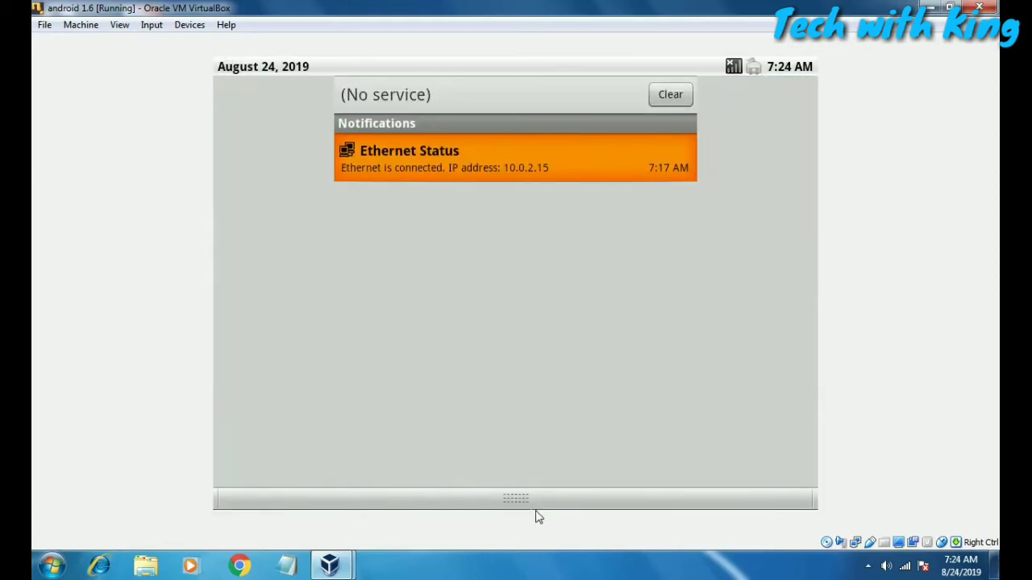
{"action": "left_click_drag", "start_coordinate": [524, 500], "coordinate": [839, 206]}
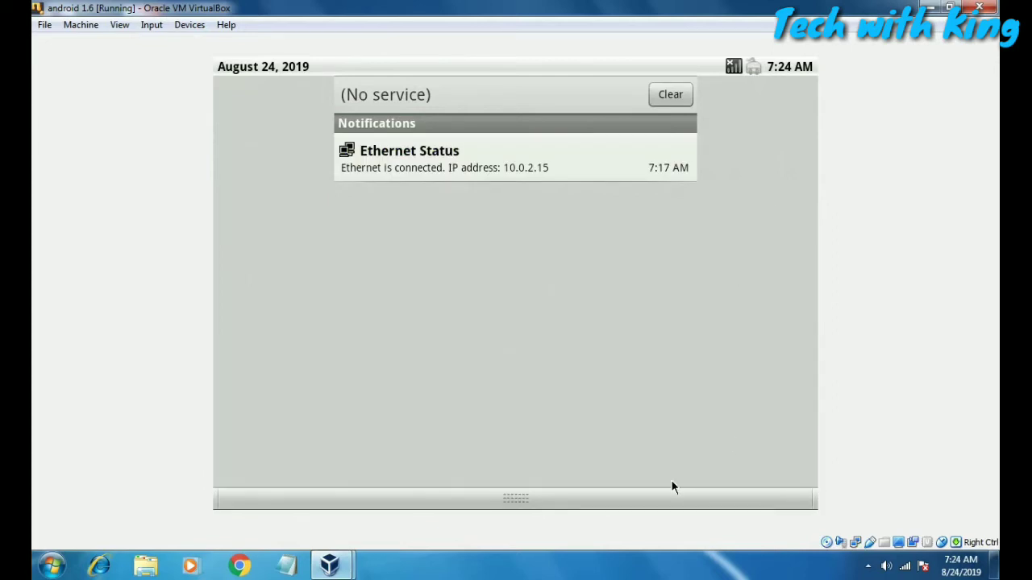
{"action": "left_click_drag", "start_coordinate": [666, 500], "coordinate": [857, 179]}
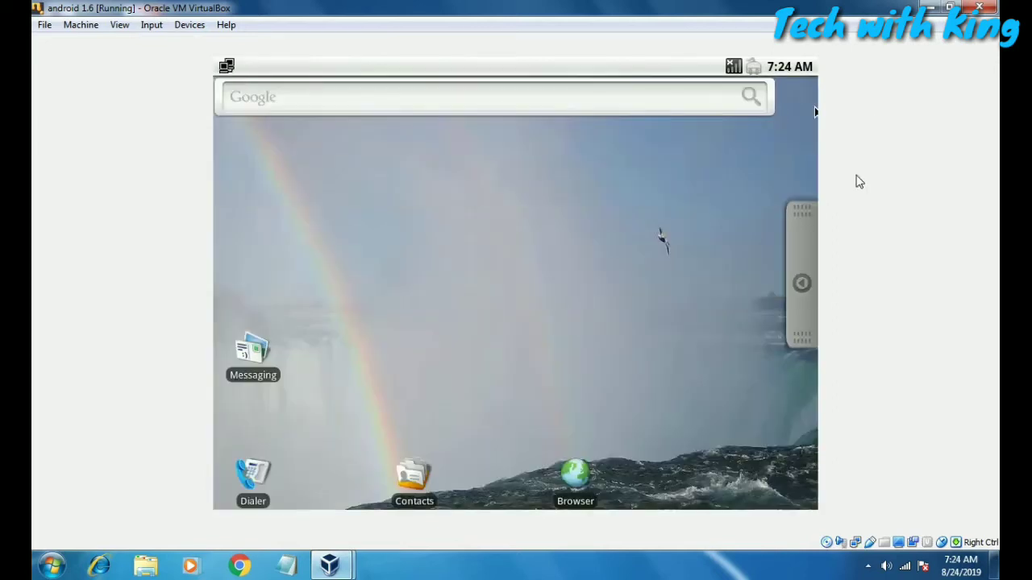
{"action": "left_click", "coordinate": [813, 256]}
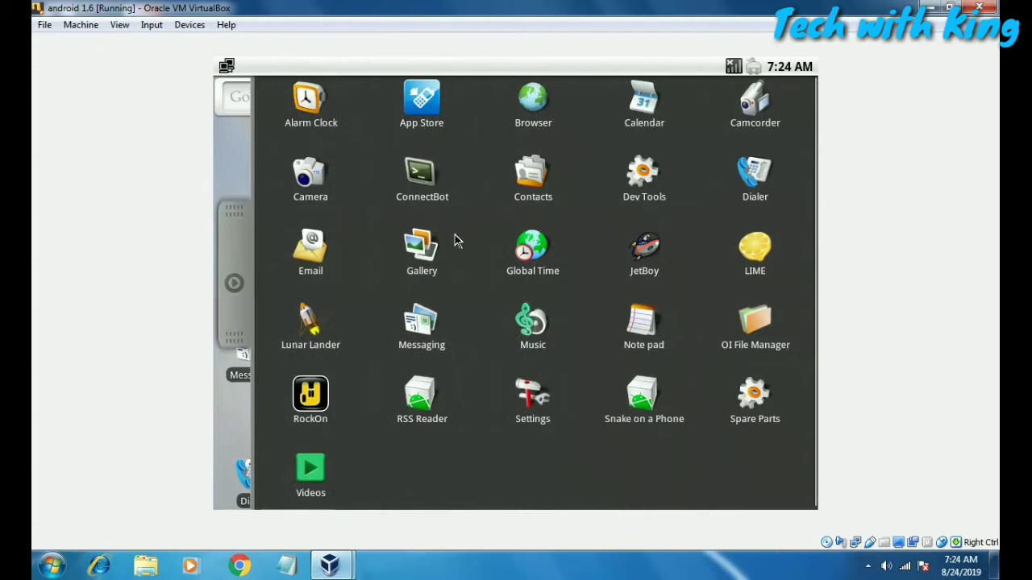
{"action": "left_click", "coordinate": [236, 266]}
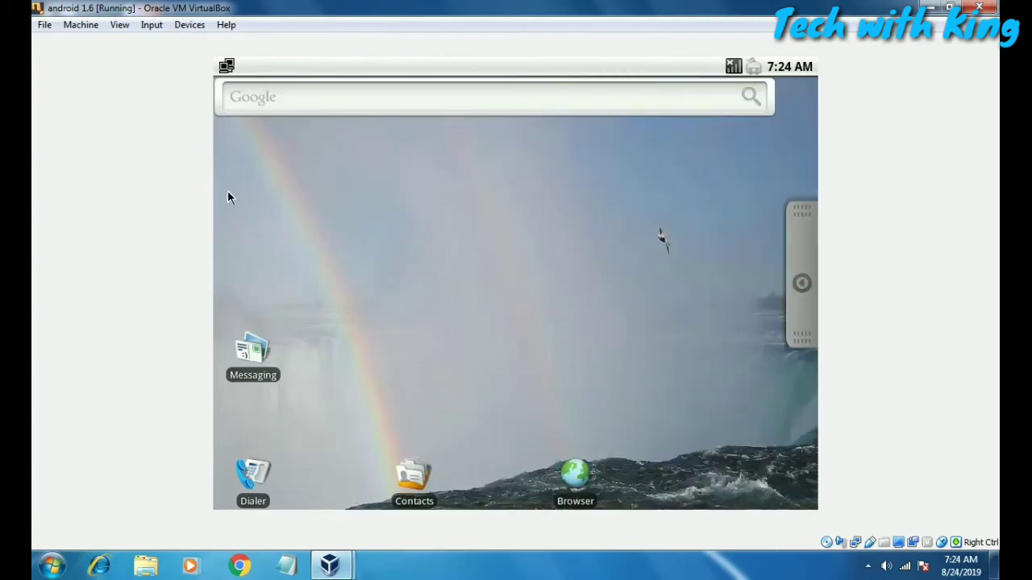